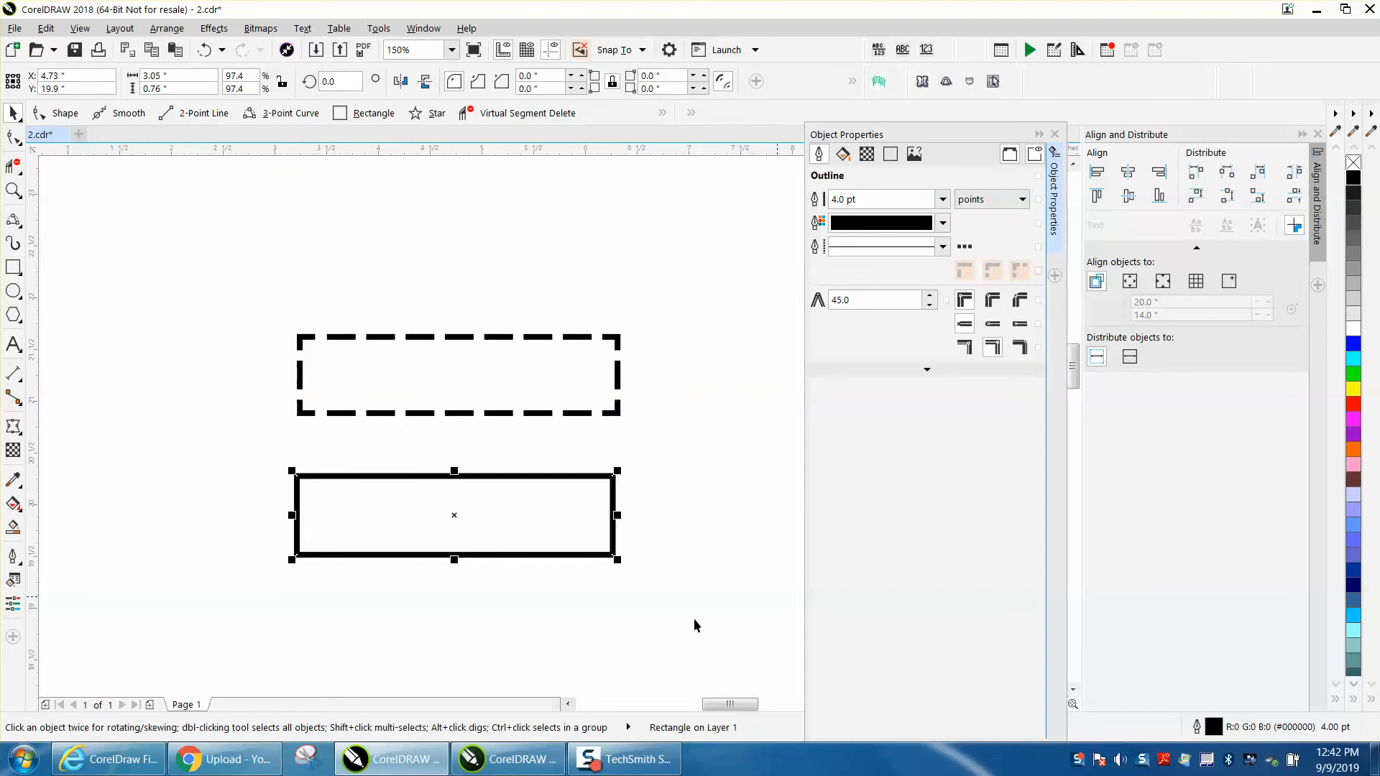
Step: Apply an evenly dashed line style to the outline of the lower rectangle
double_click(1214, 728)
left_click(659, 323)
scroll(683, 419, "down", 5)
scroll(682, 419, "down", 2)
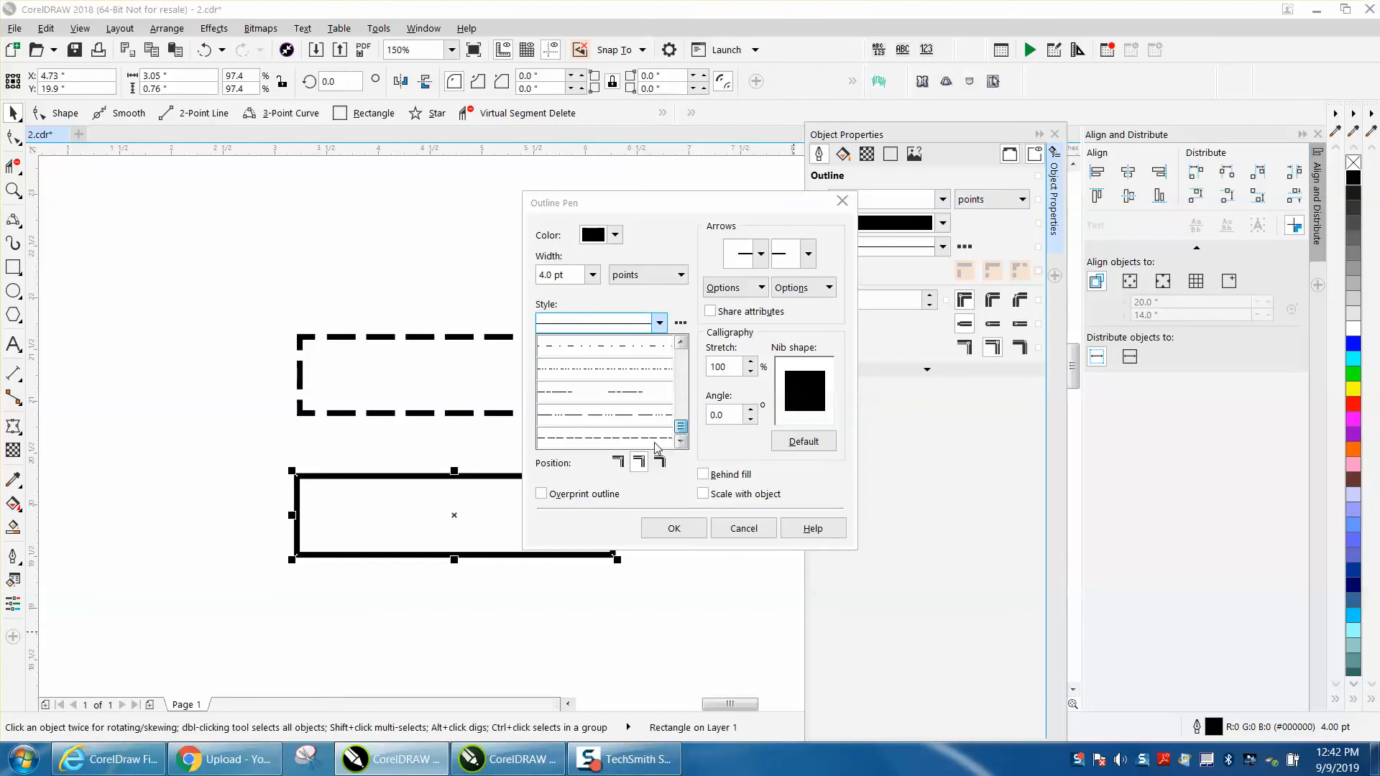
left_click(656, 440)
left_click(674, 529)
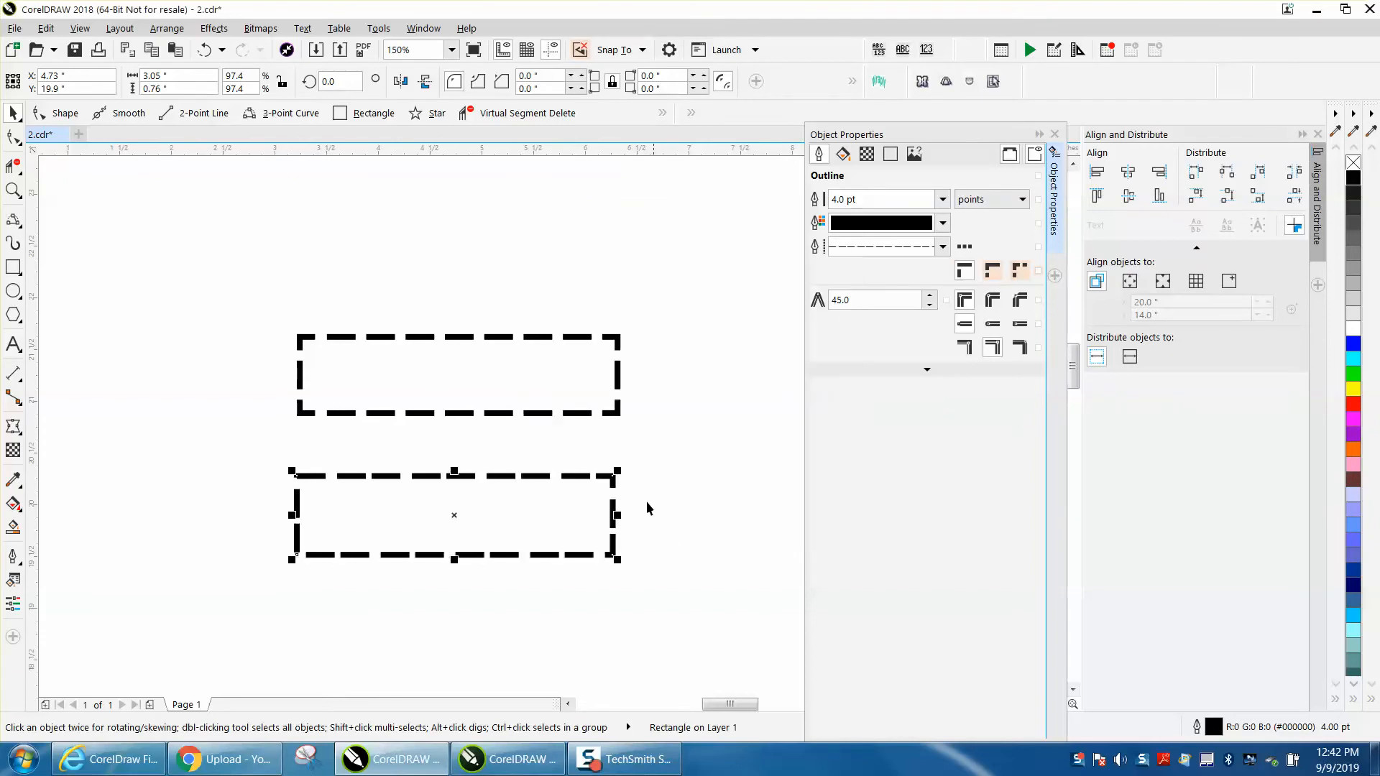
left_click(614, 606)
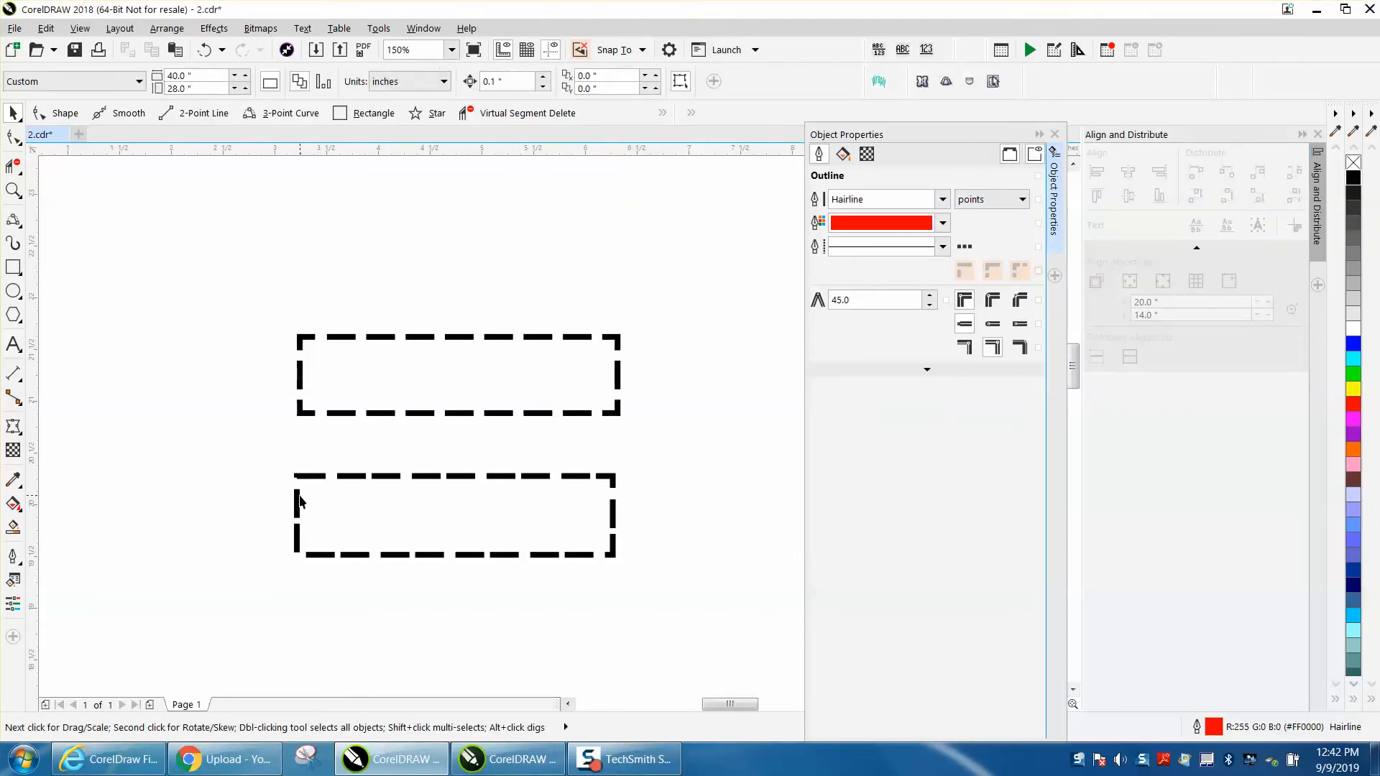
Step: Try a different corner dash setting on the lower rectangle's outline, and undo it
left_click(363, 476)
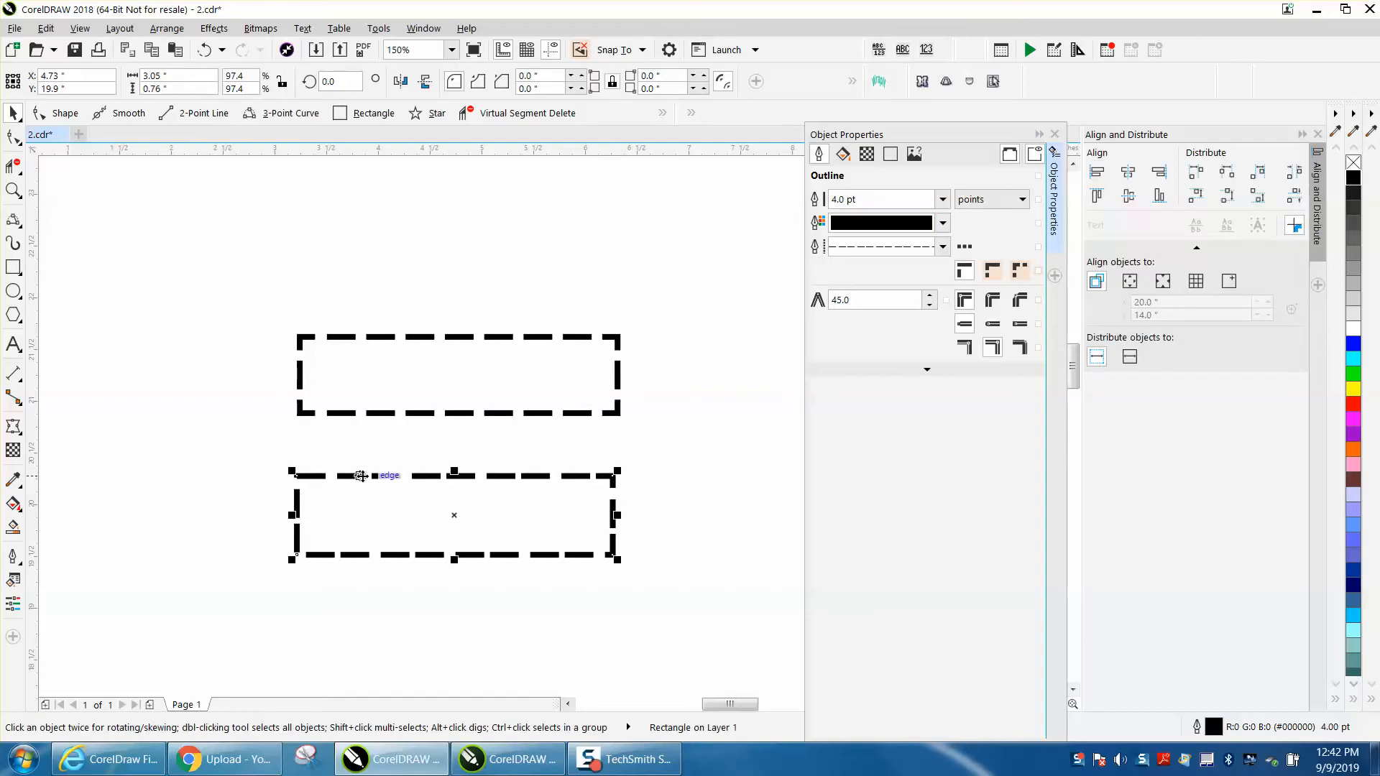
left_click(1019, 271)
left_click(779, 515)
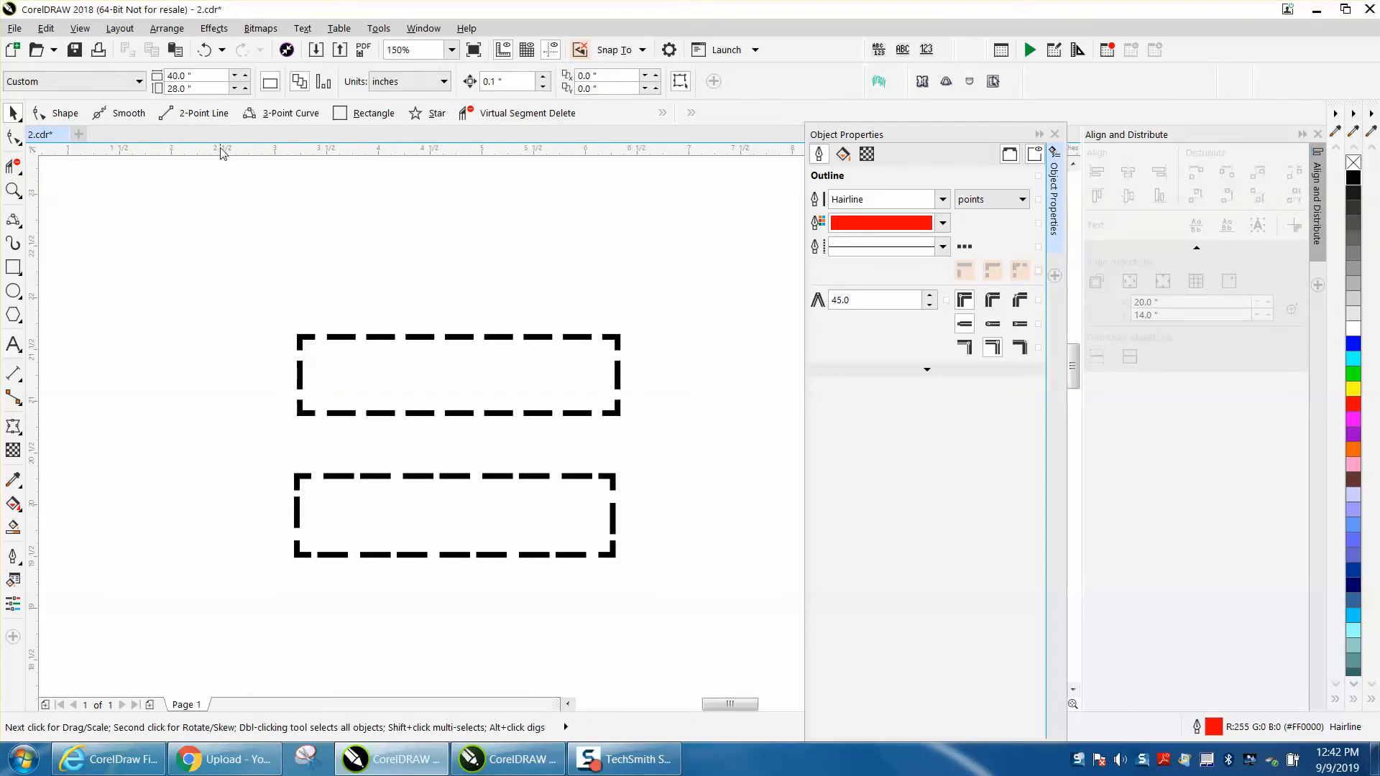
left_click(205, 51)
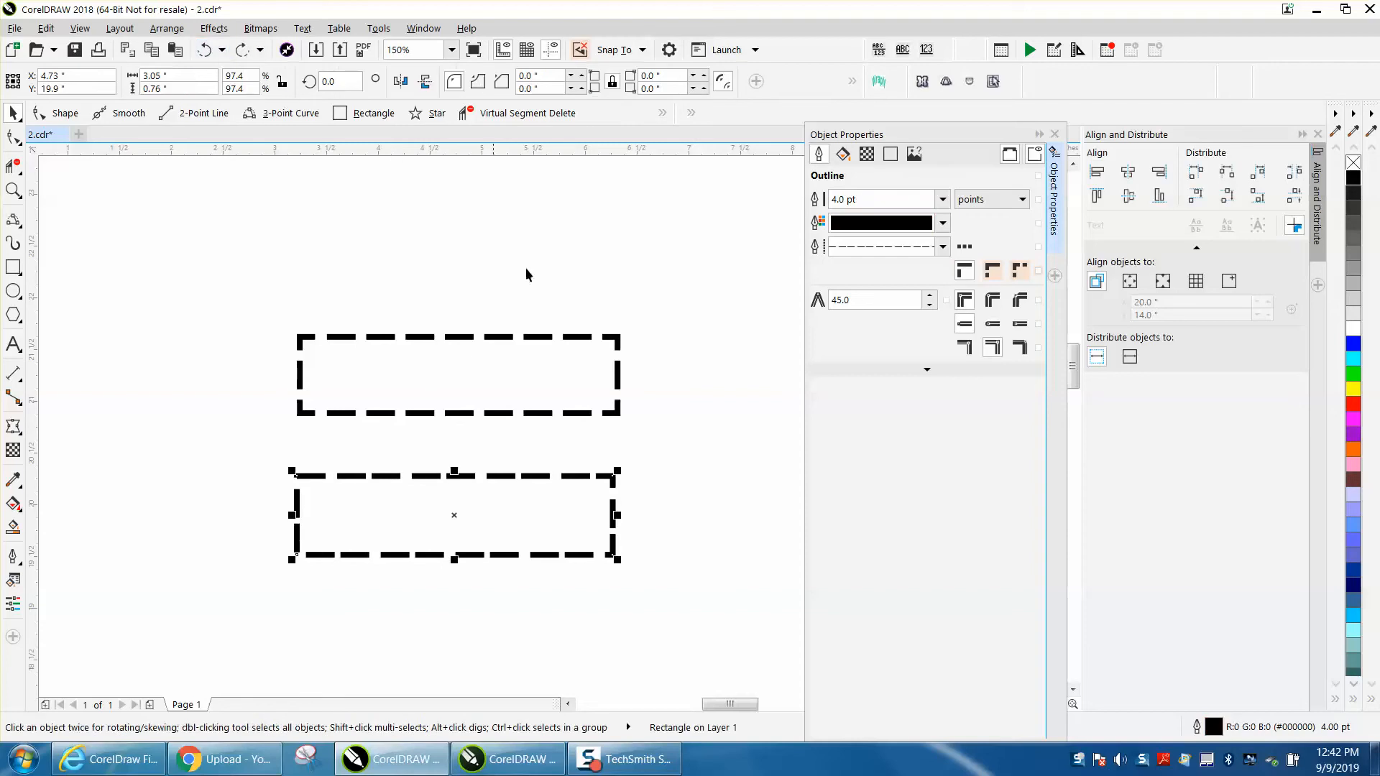
left_click(713, 525)
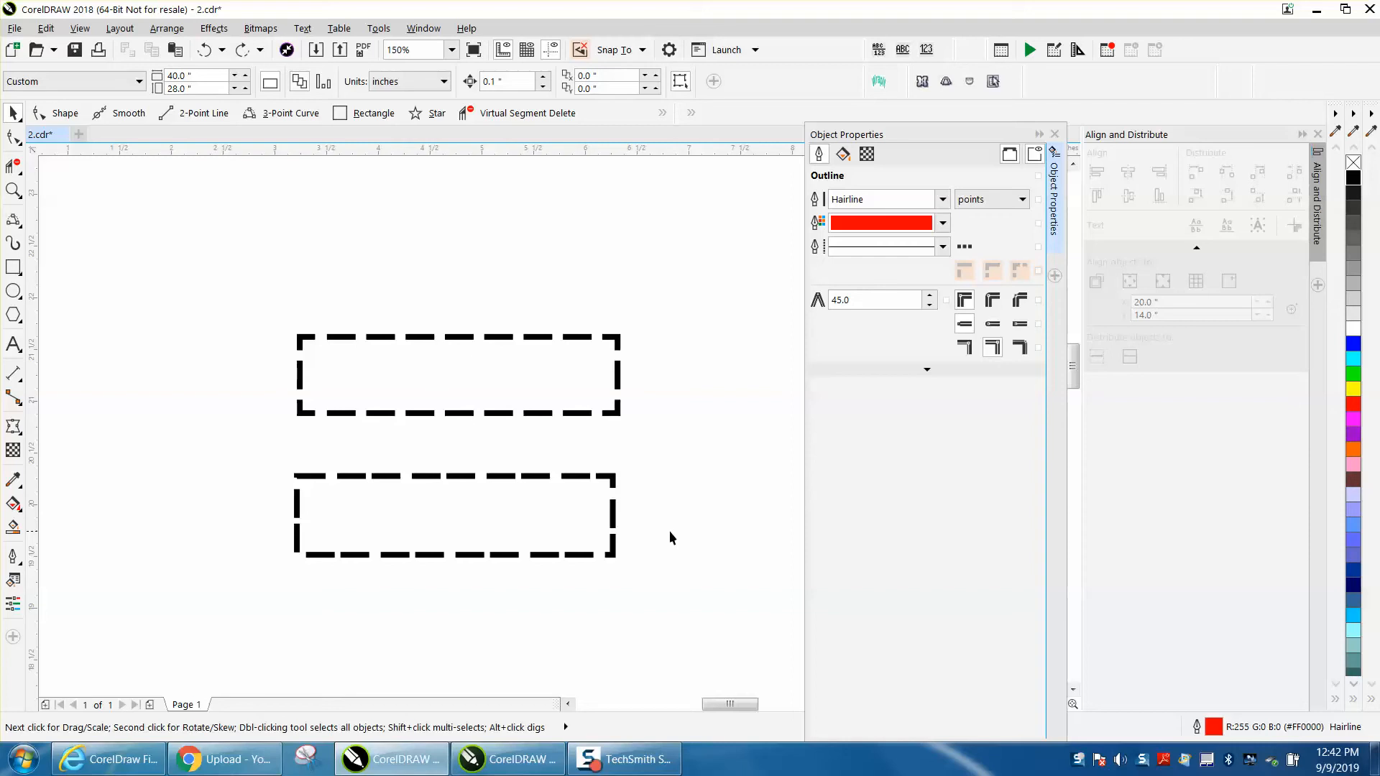
Step: Convert the lower dashed rectangle to curves
left_click(614, 492)
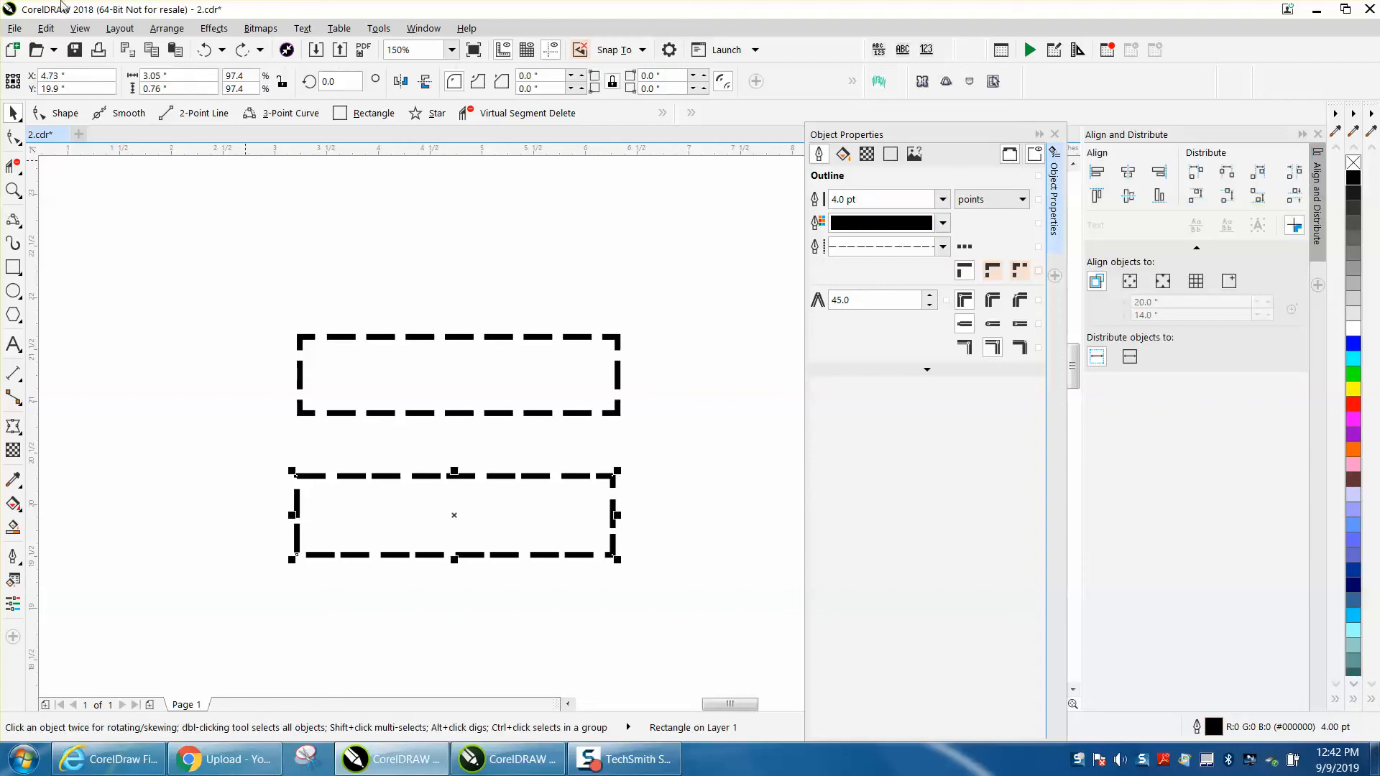
left_click(167, 28)
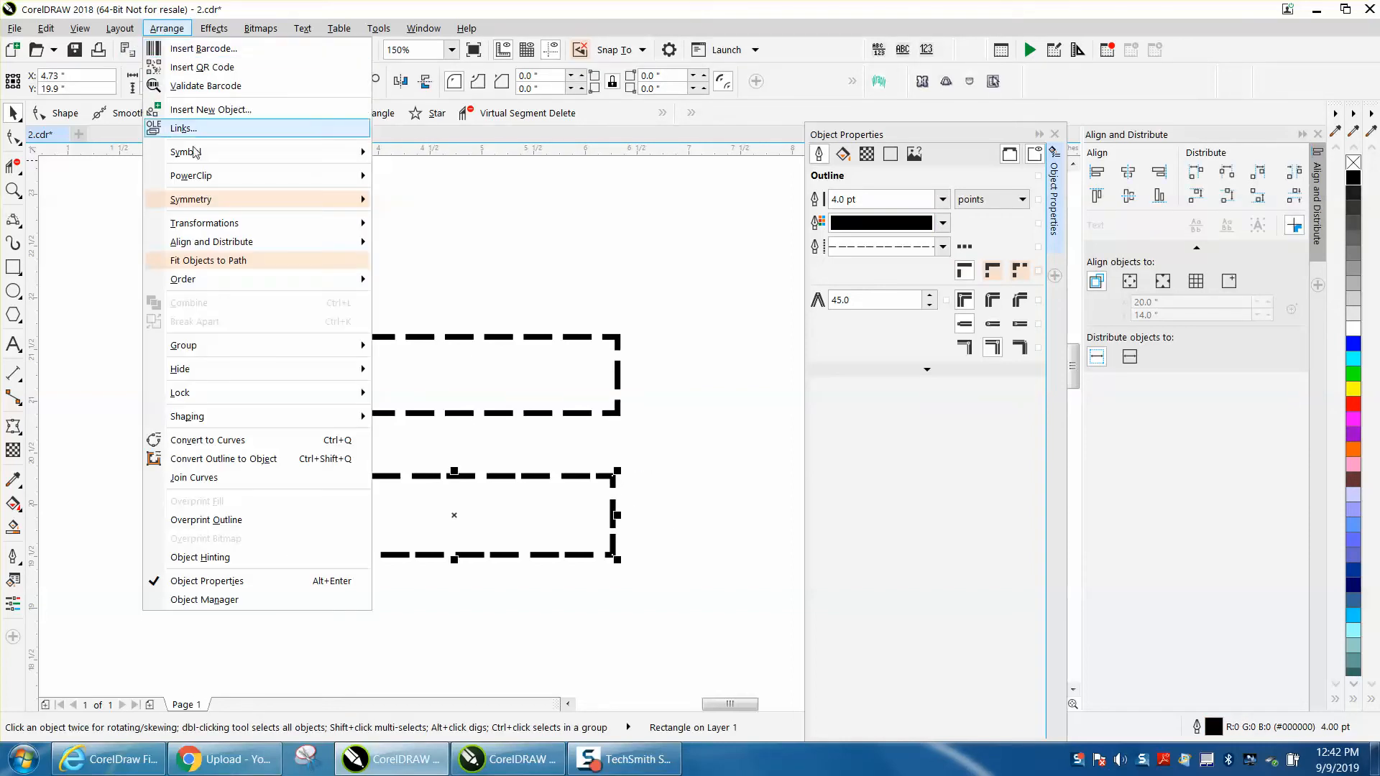
left_click(216, 440)
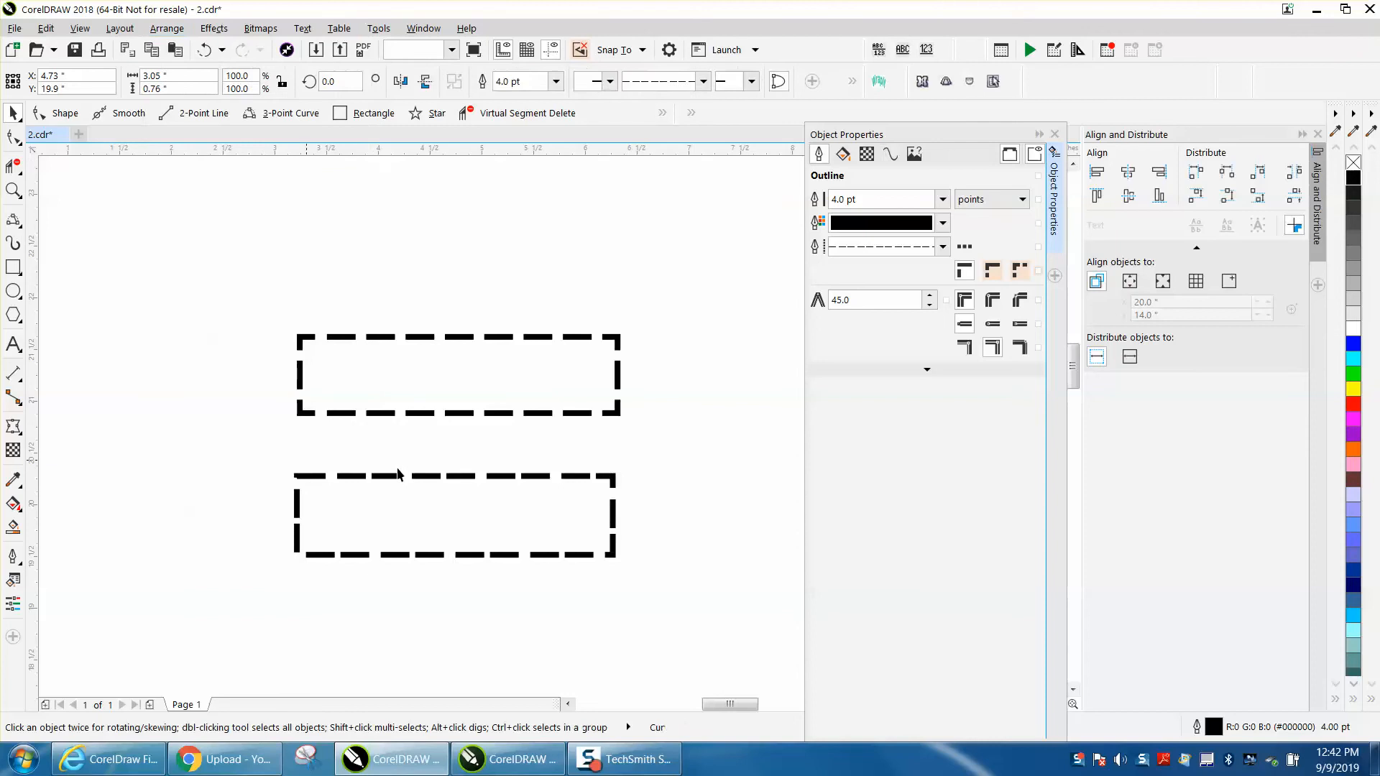
Step: Convert the lower rectangle's dashed outline to an object and break it apart into separate dashes
left_click(511, 477)
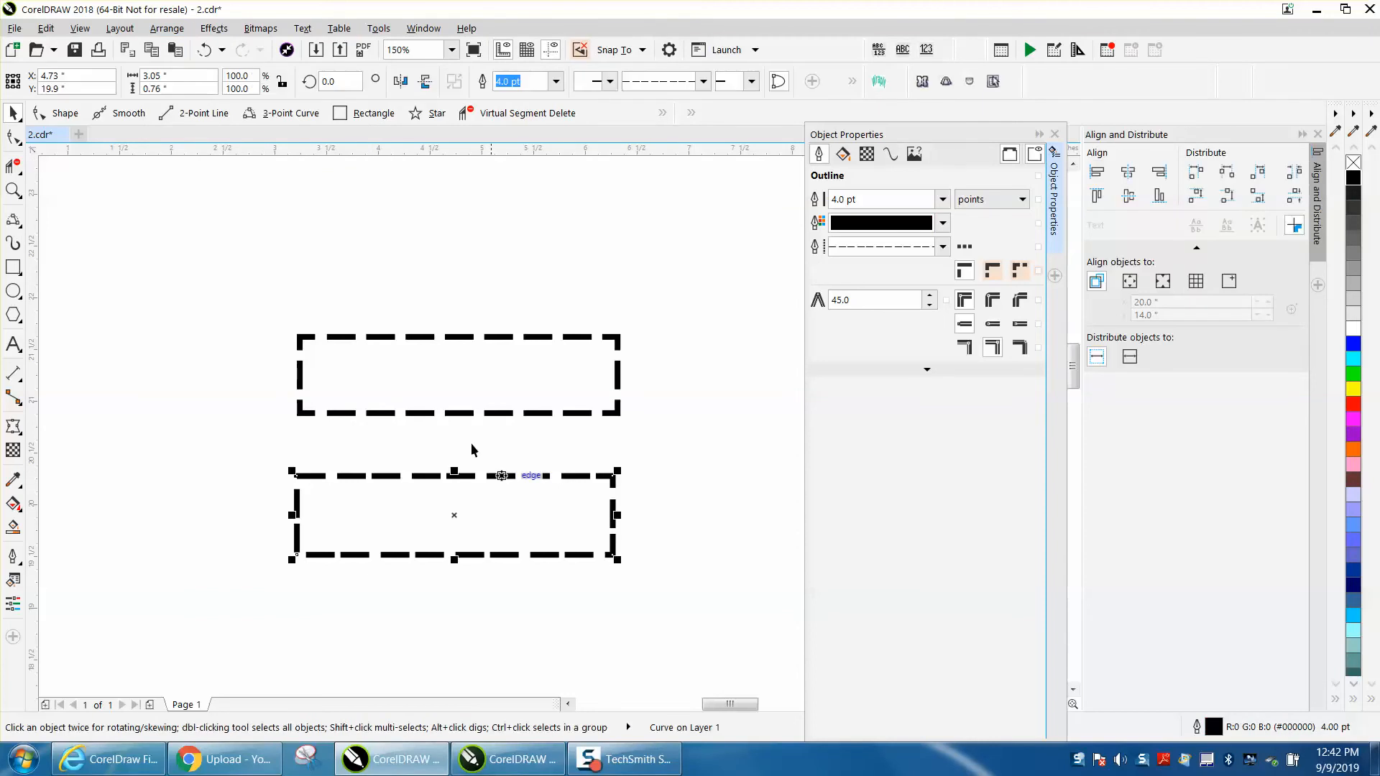
left_click(175, 29)
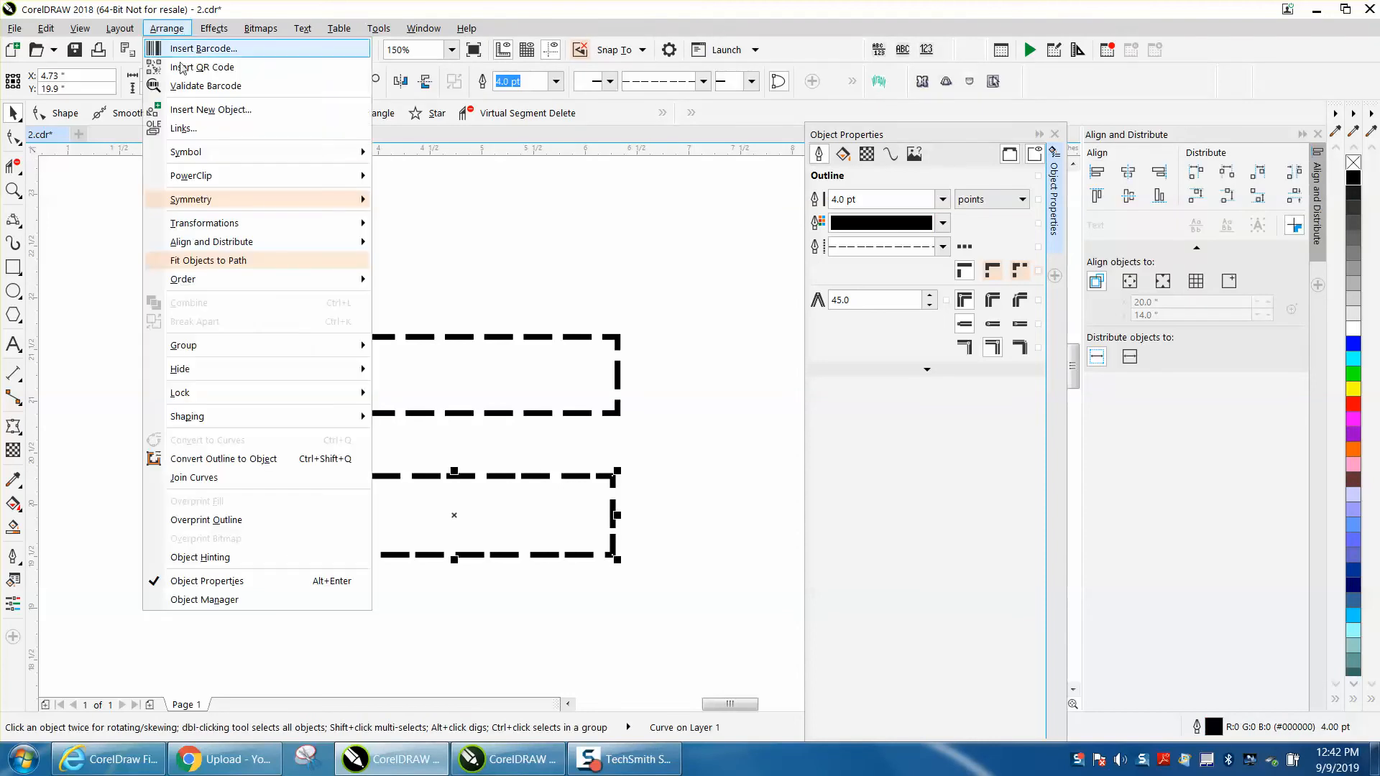
left_click(248, 466)
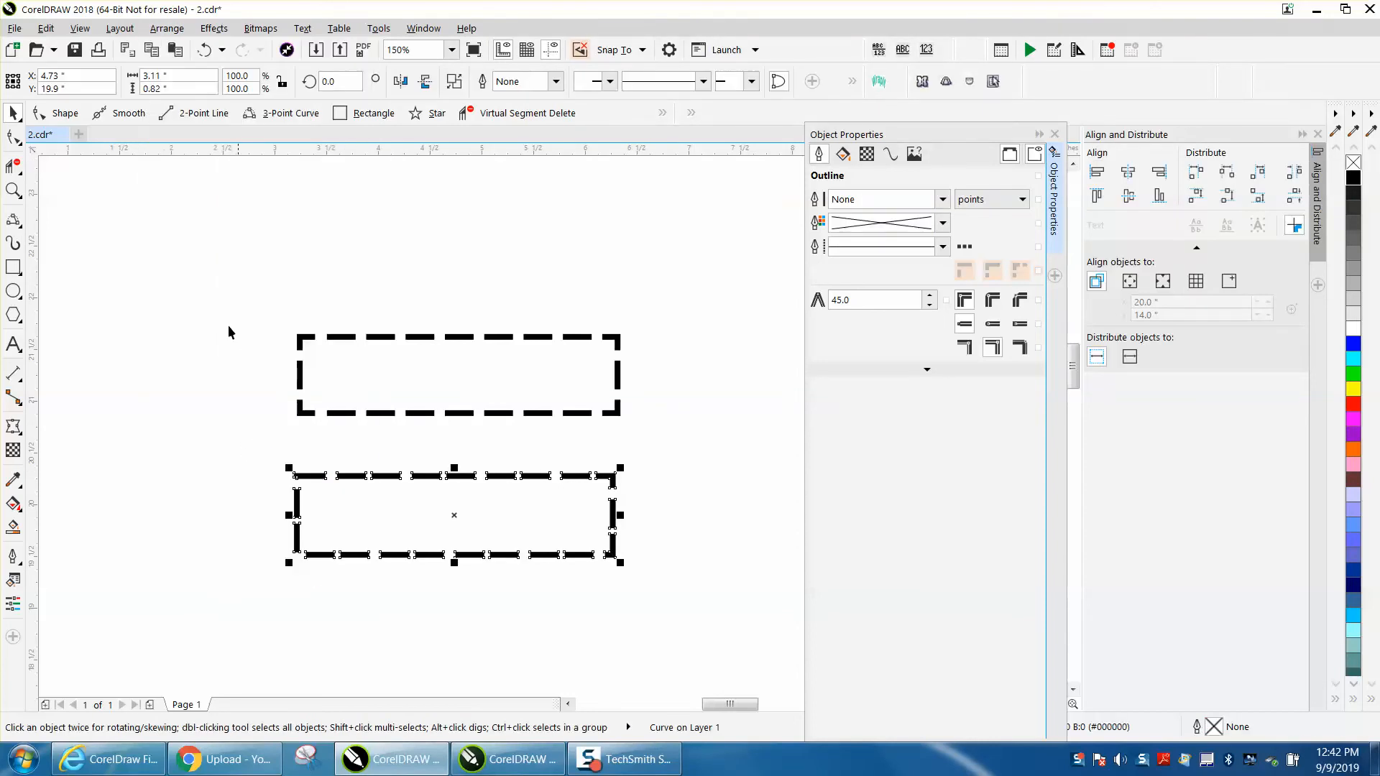
left_click(166, 28)
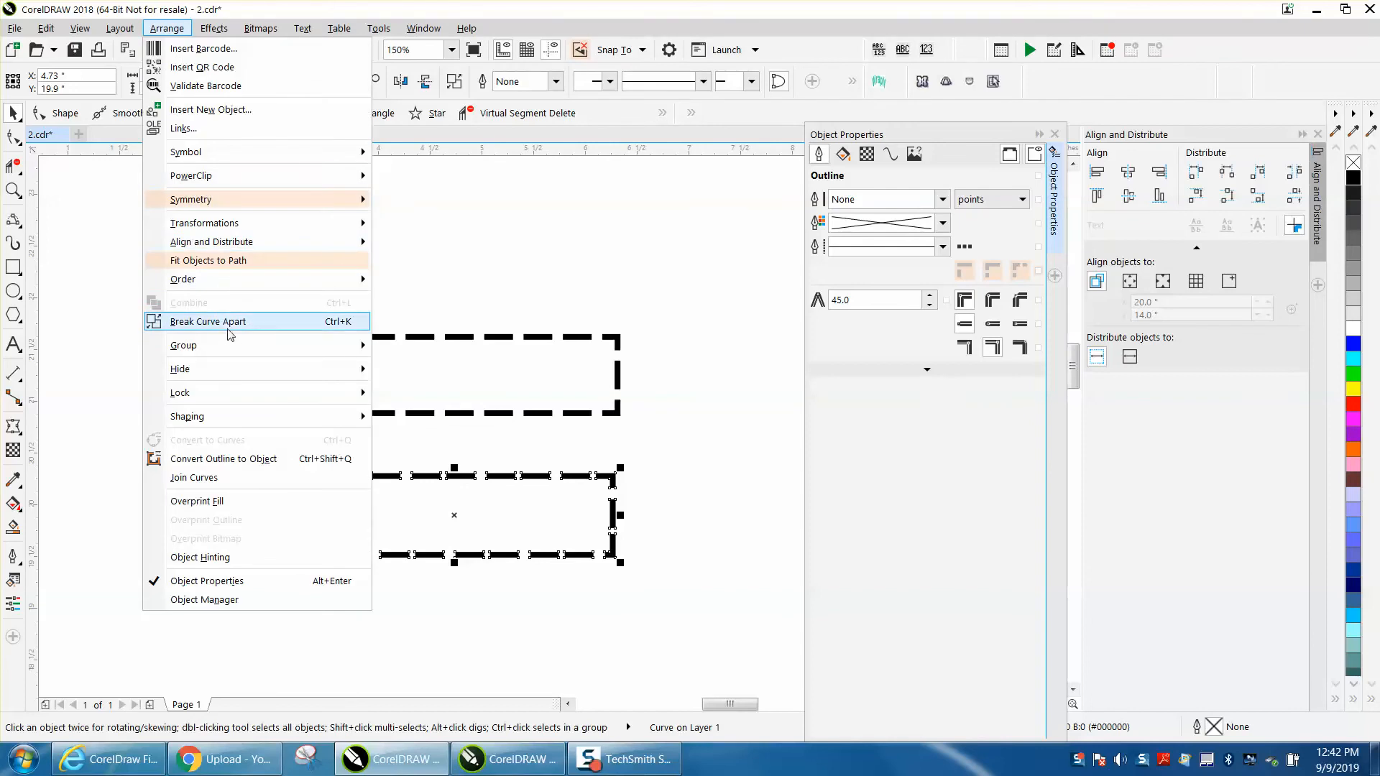
left_click(216, 322)
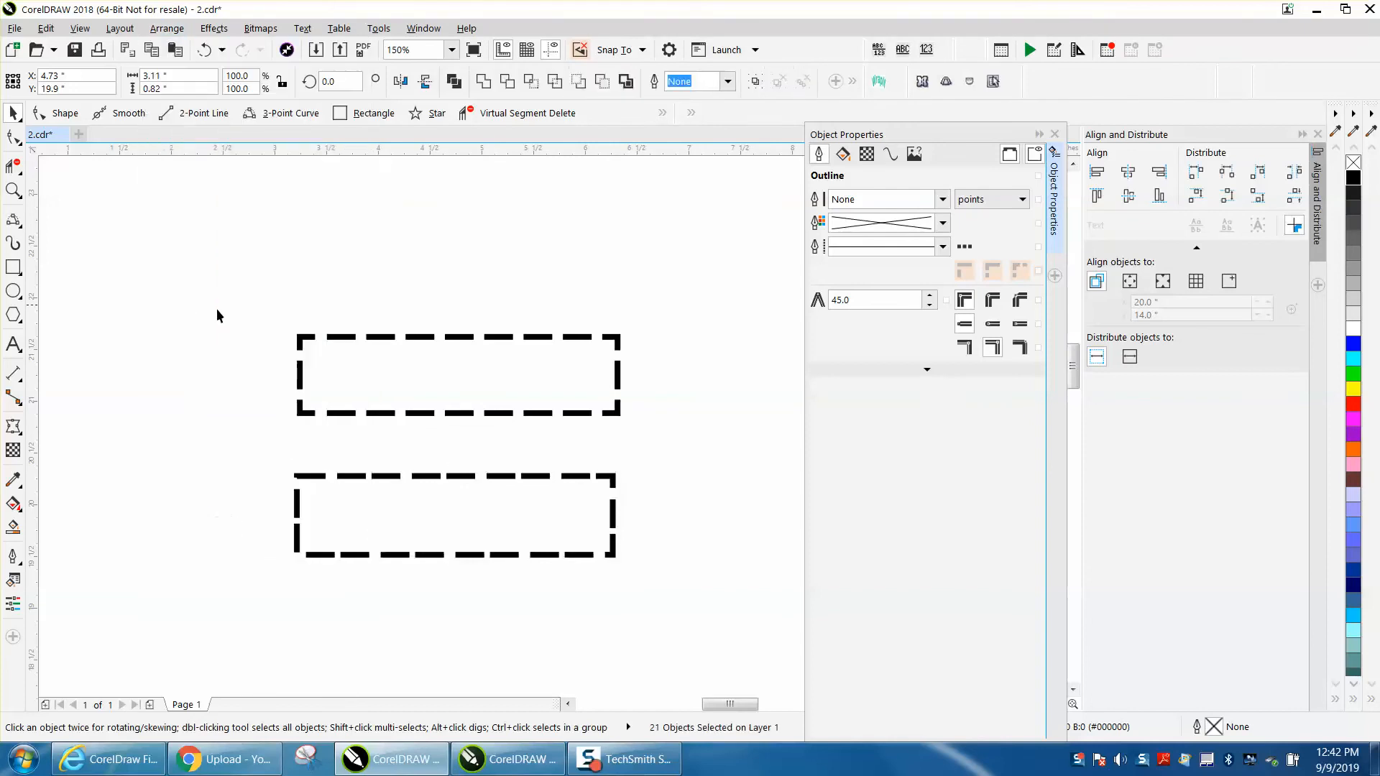
Step: Delete the lower rectangle's left and middle dashes, keeping only the pieces at its right end
left_click(611, 477)
left_click(613, 513)
left_click_drag(282, 471, 499, 532)
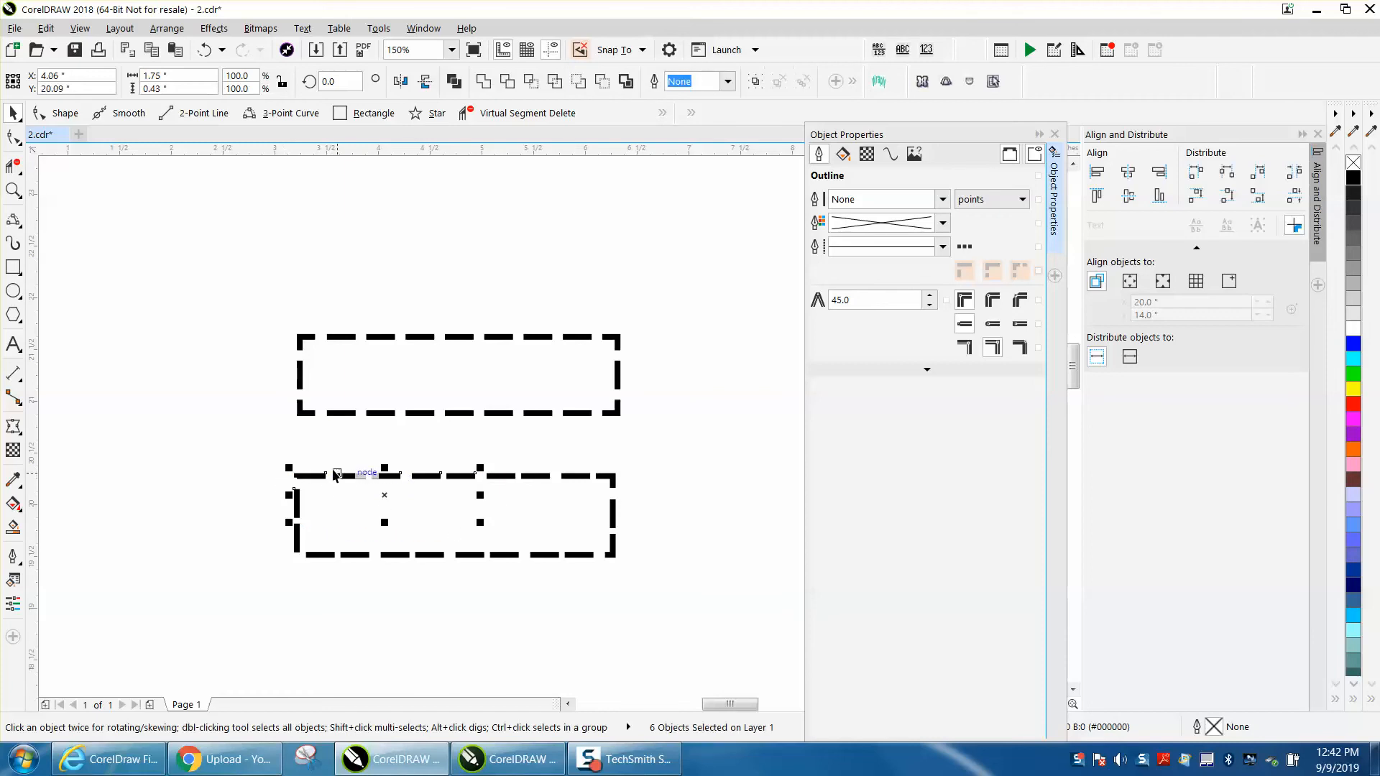
left_click_drag(278, 462, 587, 572)
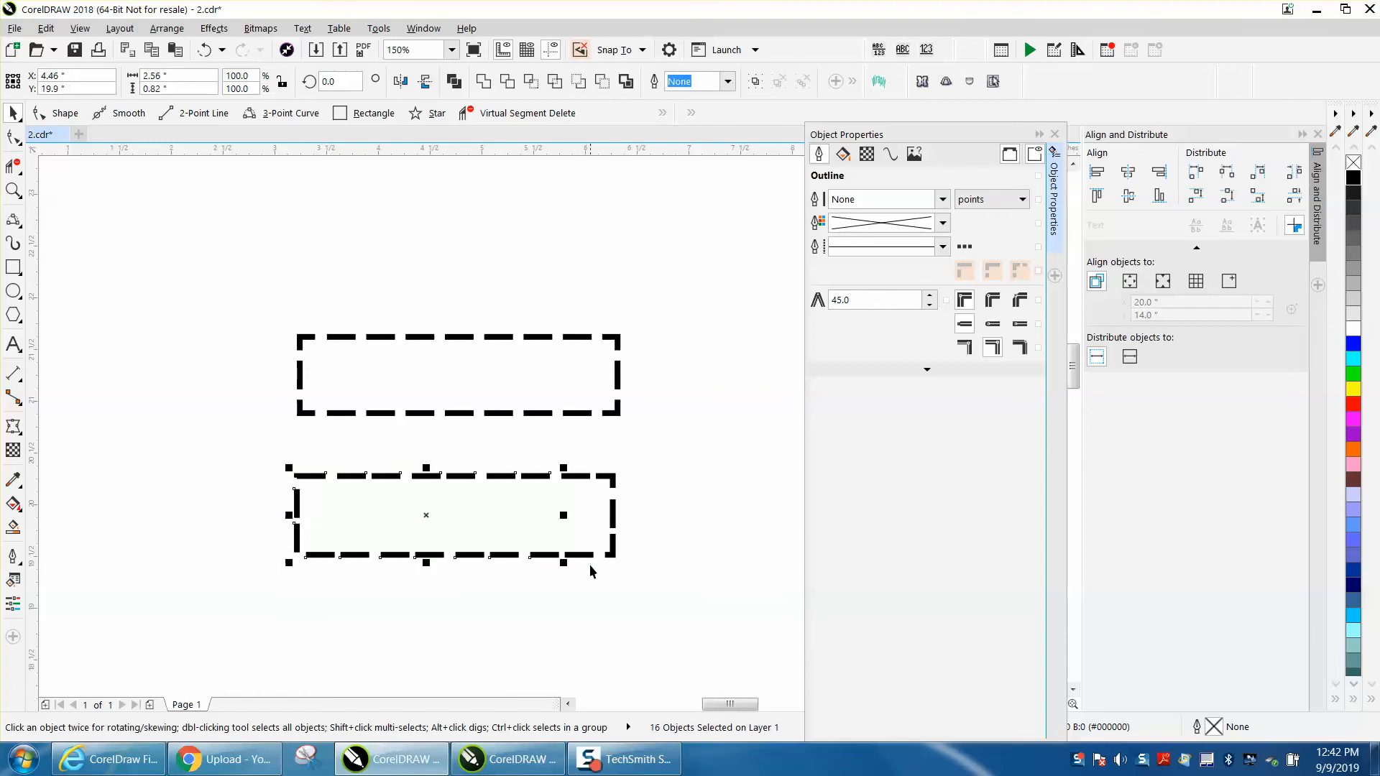
key("Delete")
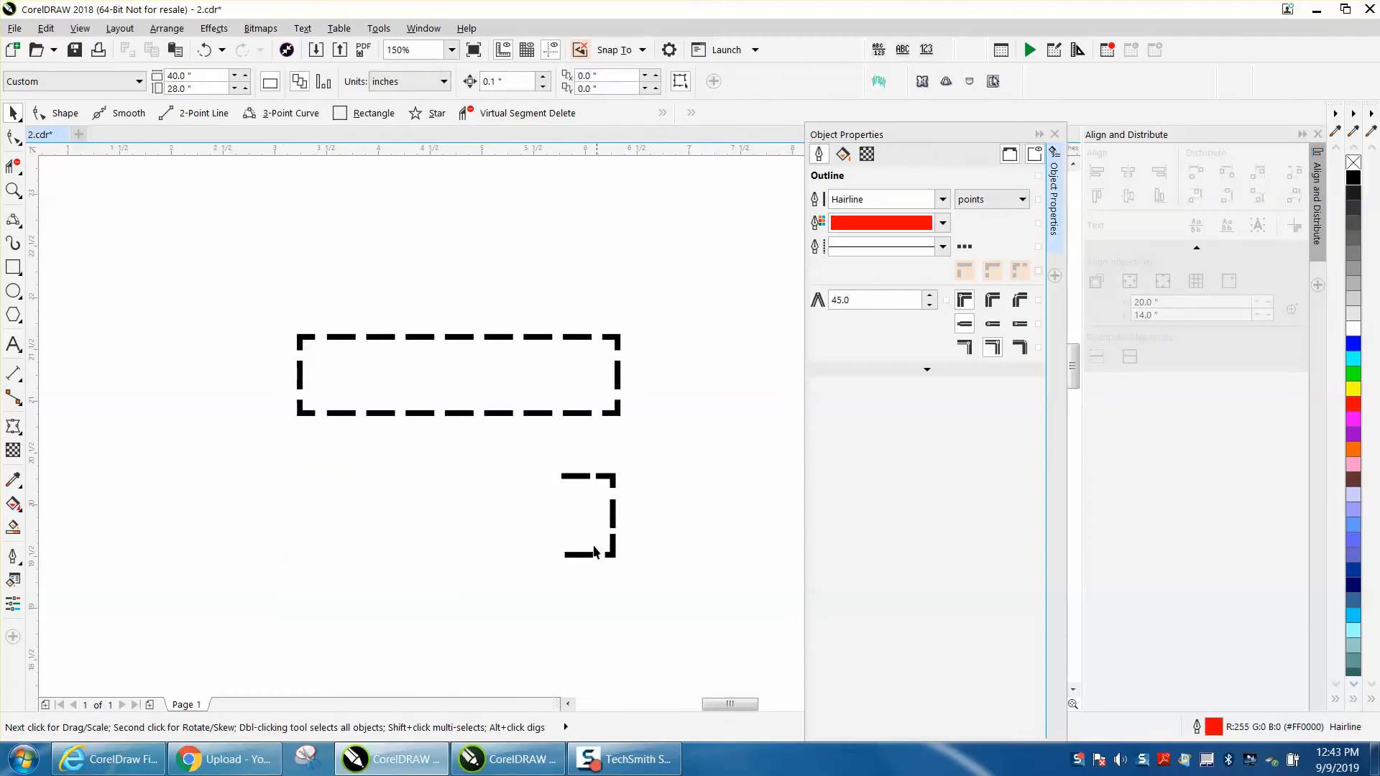
Step: Delete the lower-right corner piece and move the right side's vertical dash aside to the middle of the shape
left_click(613, 553)
key("Delete")
left_click_drag(613, 519, 402, 507)
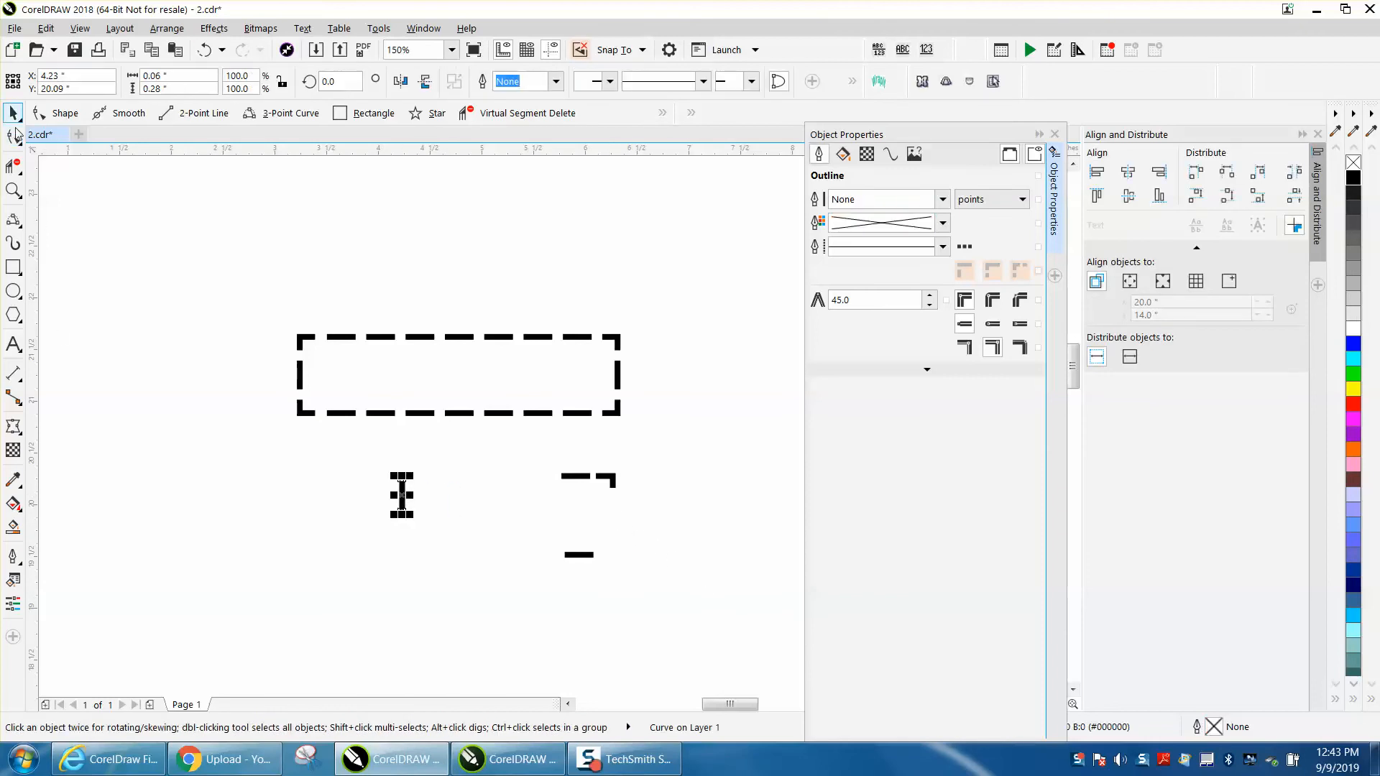
Step: Create a vertically mirrored copy of the upper-right corner piece and move it down 0.7 inches as the lower-right corner
left_click(13, 191)
left_click_drag(552, 437, 733, 560)
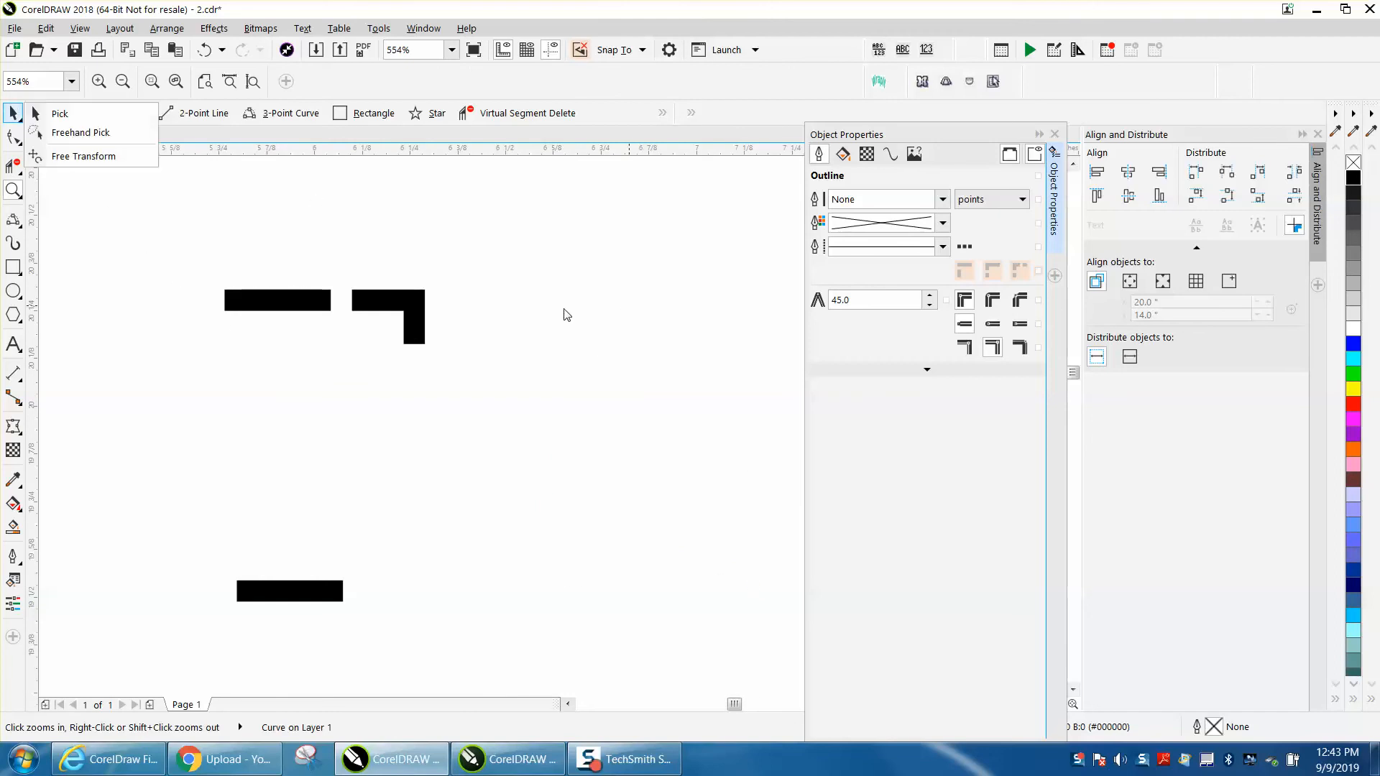
right_click(369, 251)
left_click(13, 113)
left_click(387, 273)
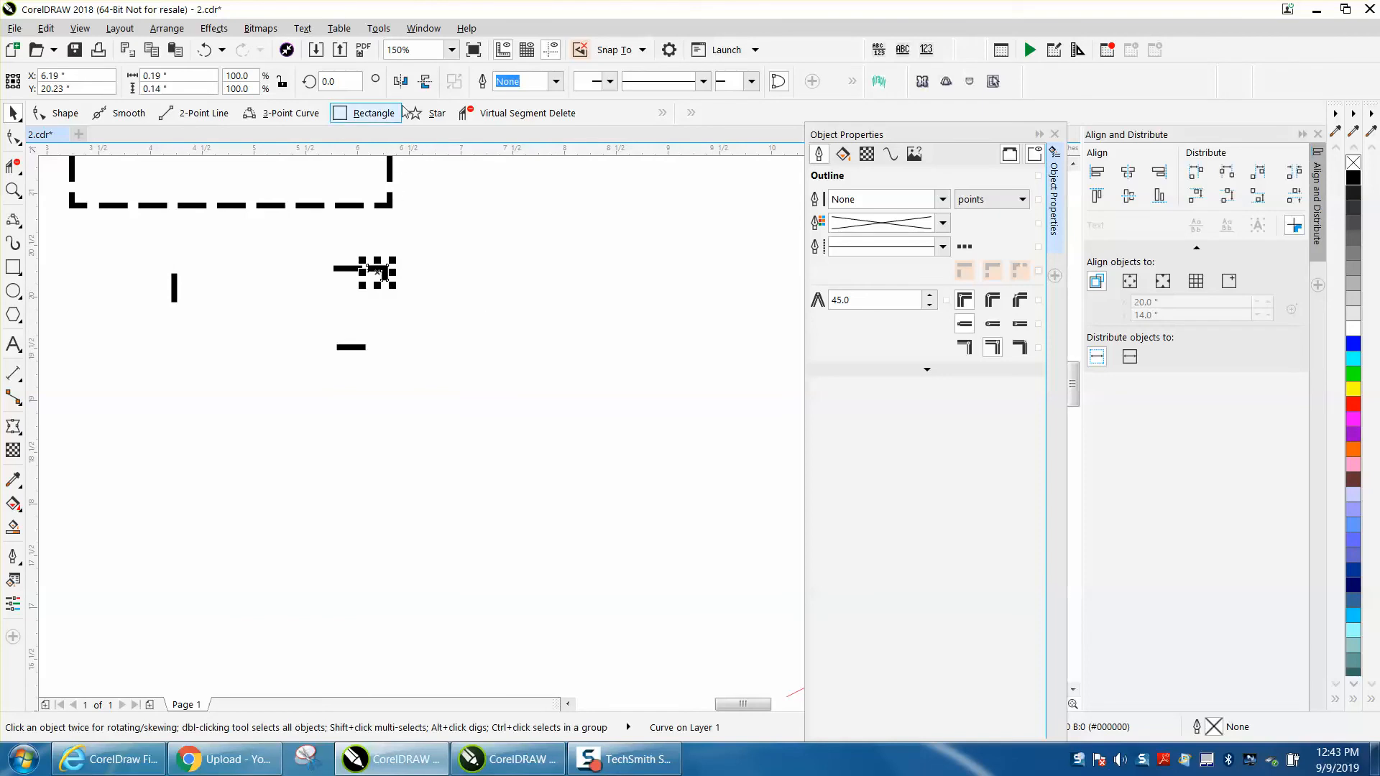
left_click(424, 85)
key("Down")
key("Down")
key("Down")
key("Down")
key("Down")
key("Down")
key("Down")
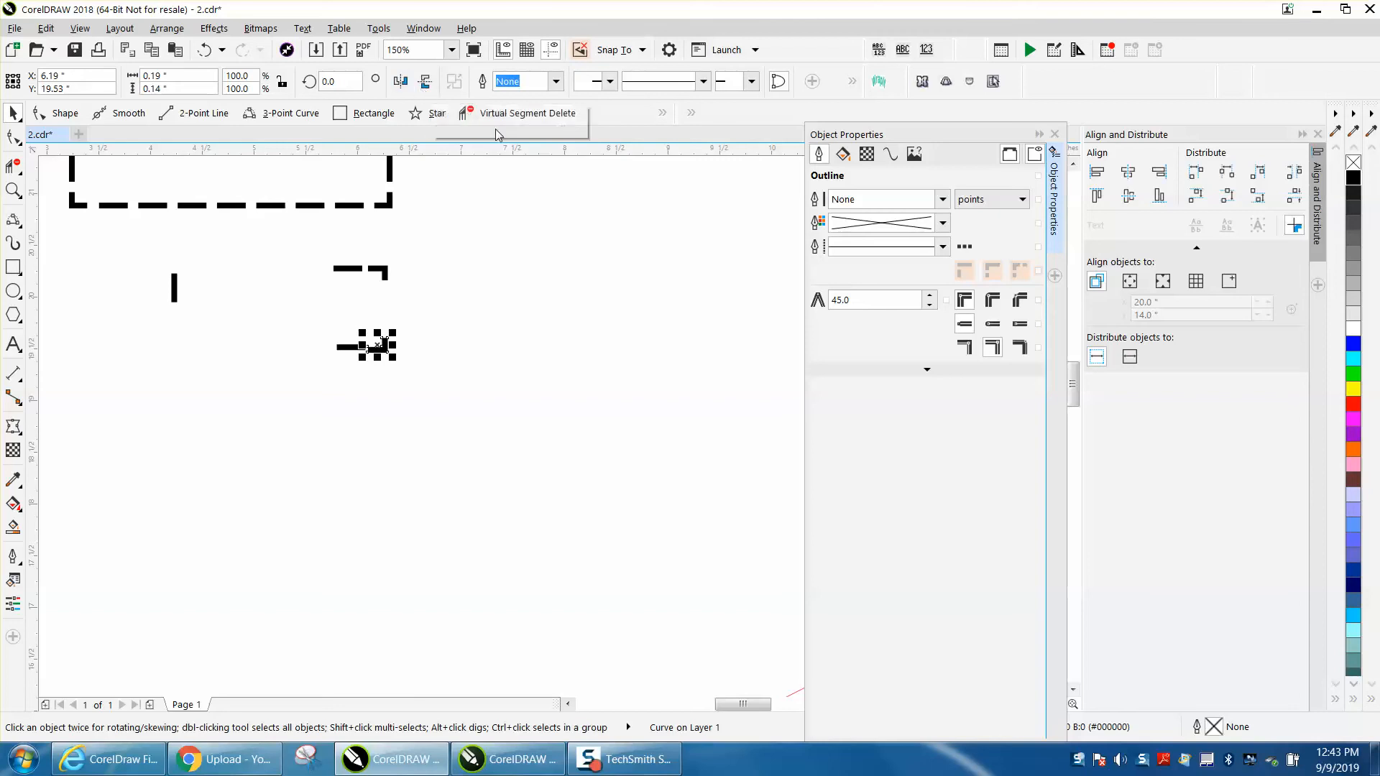
left_click(586, 271)
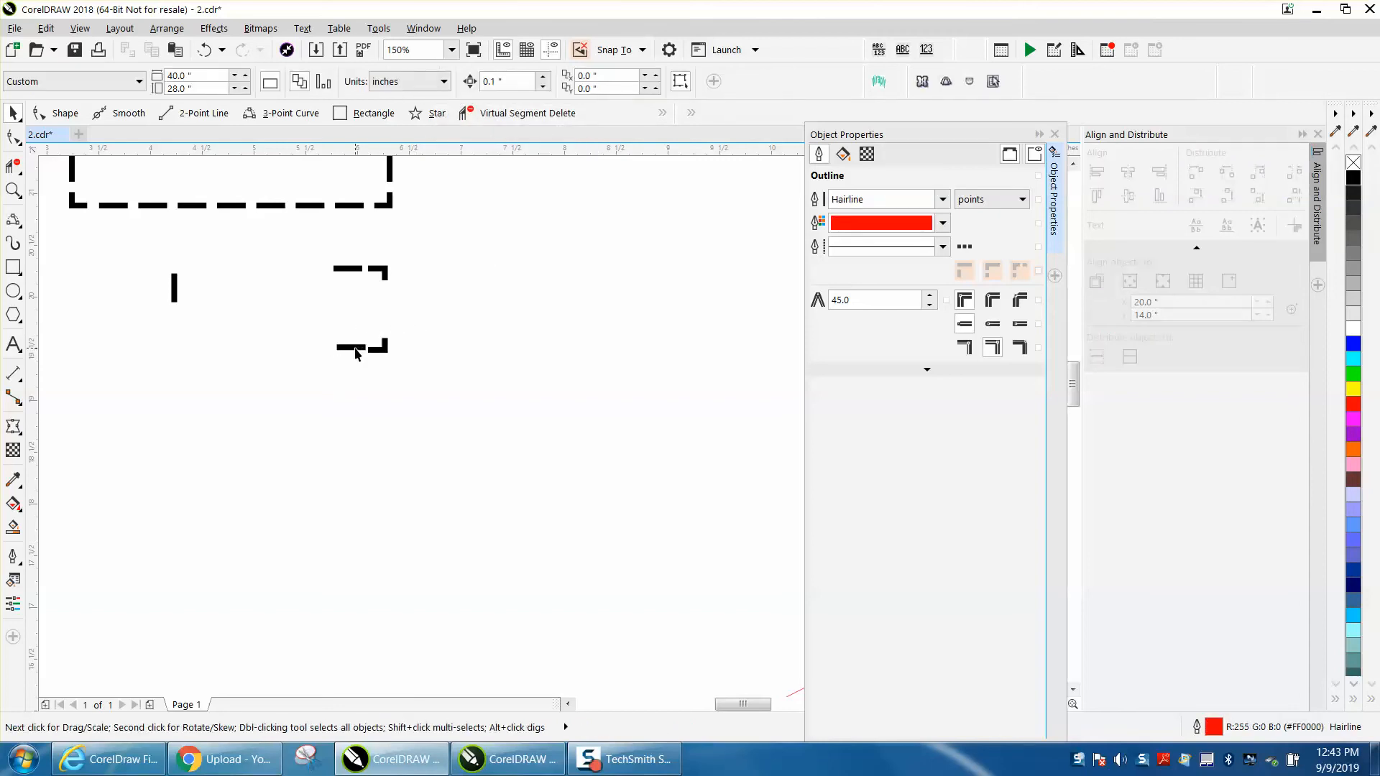
Step: Move the loose vertical dash back between the two right corner pieces and align all three along their right edges
scroll(263, 313, "up", 2)
left_click_drag(71, 284, 496, 325)
left_click_drag(449, 234, 623, 468)
key("r")
left_click(619, 443)
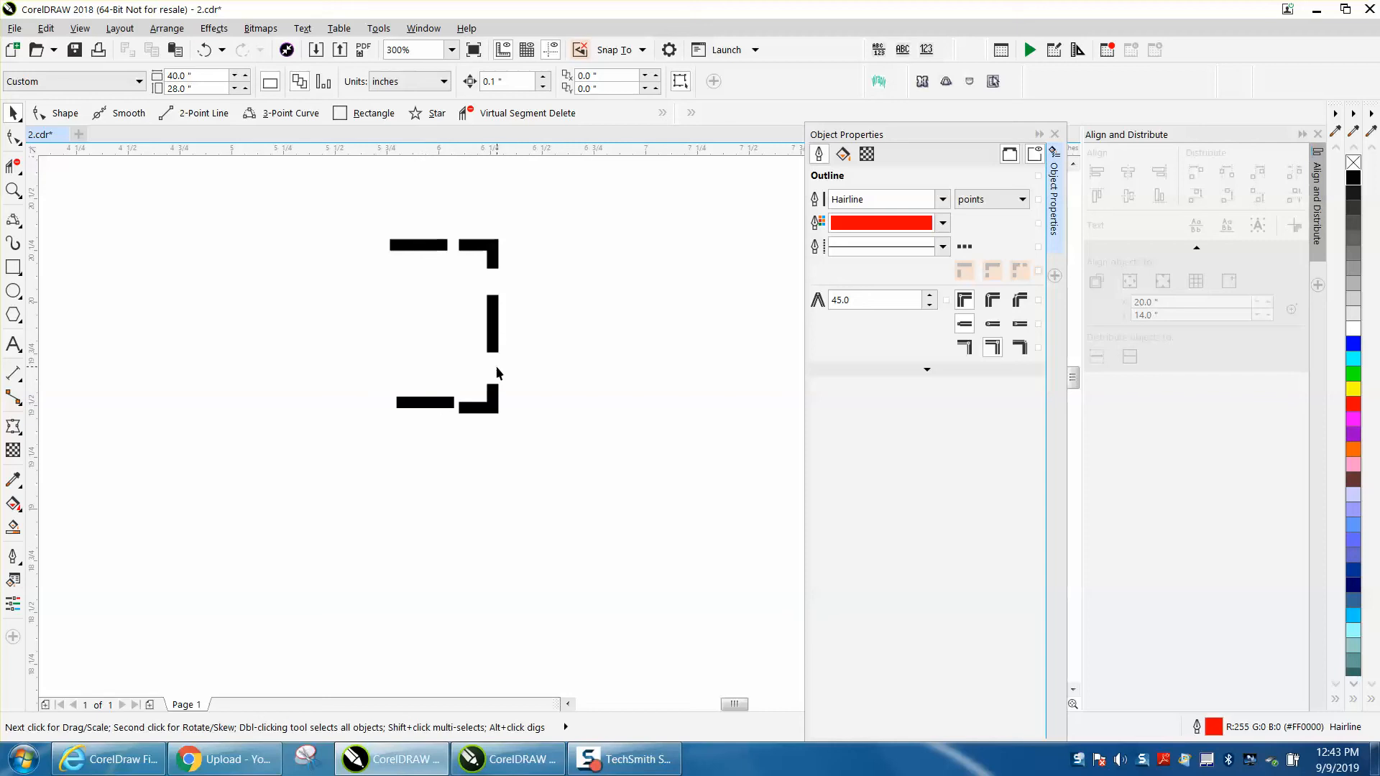
Step: Distribute the two right corner pieces and the vertical dash evenly by their centers in the vertical direction
left_click_drag(456, 223, 558, 450)
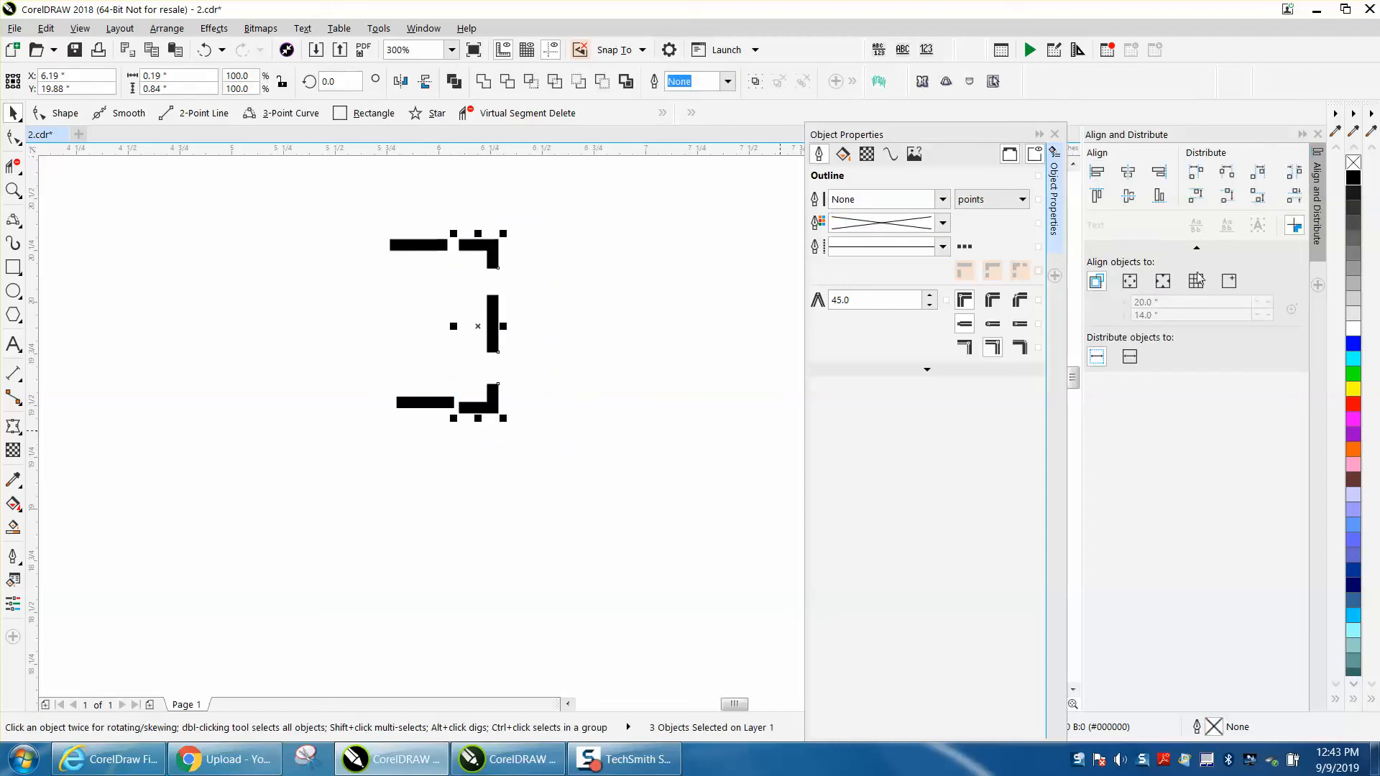
left_click(1227, 197)
left_click(535, 322)
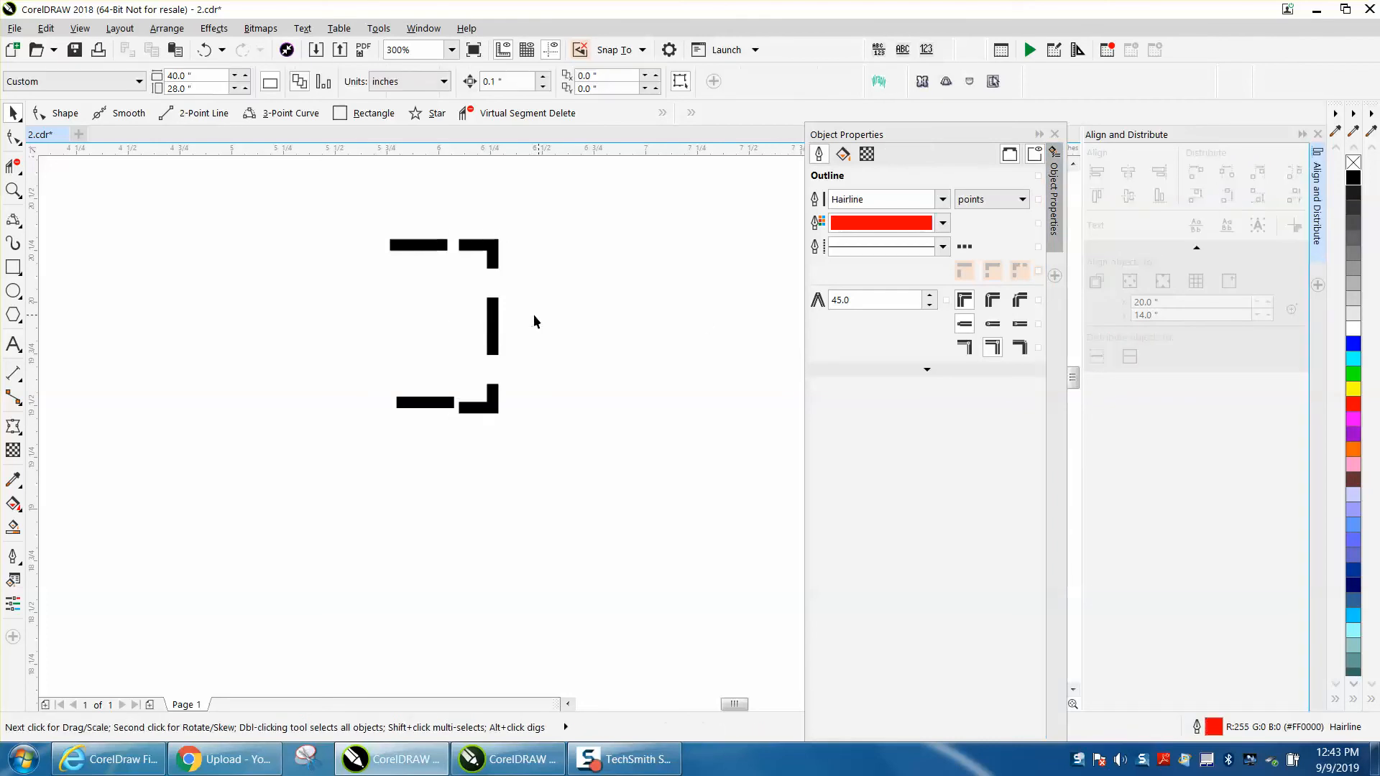
Step: Create a horizontally mirrored copy of the three right-end pieces and move it 2.8 inches left of the originals as the left end
left_click_drag(457, 227, 547, 433)
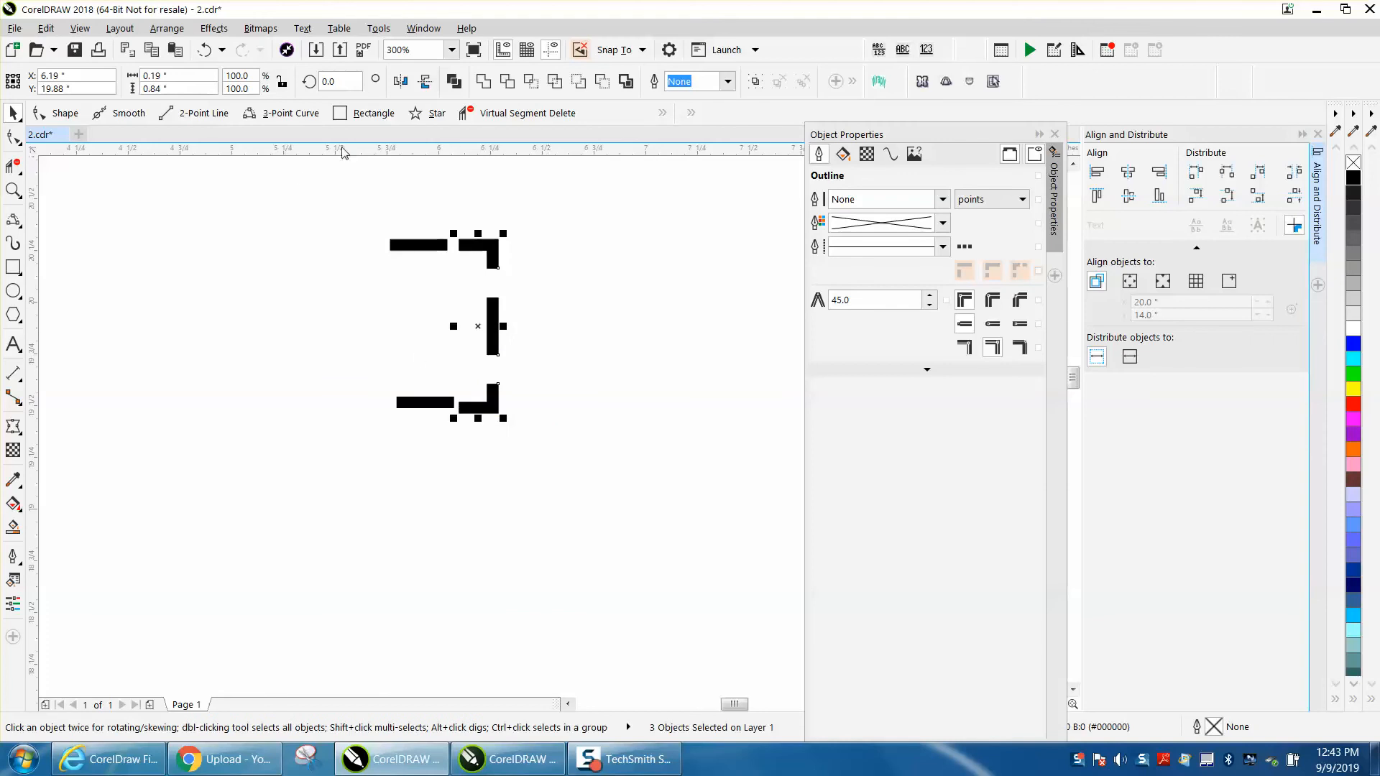
left_click(404, 80)
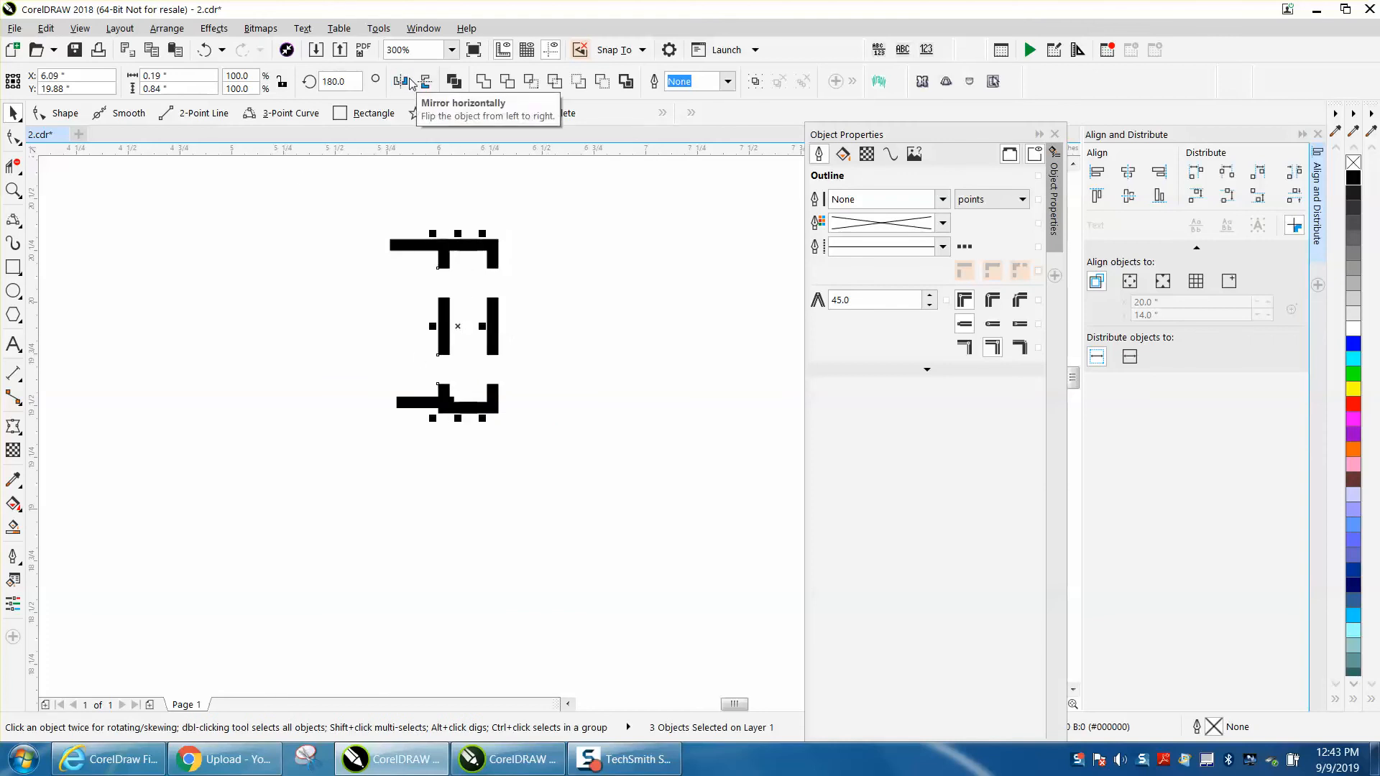
key("Left")
key("Left")
key("Left")
key("Left")
key("Left")
key("Left")
key("Left")
key("Left")
key("Left")
key("Left")
key("Left")
key("Left")
key("Left")
key("Left")
key("Left")
key("Left")
key("Left")
key("Left")
key("Left")
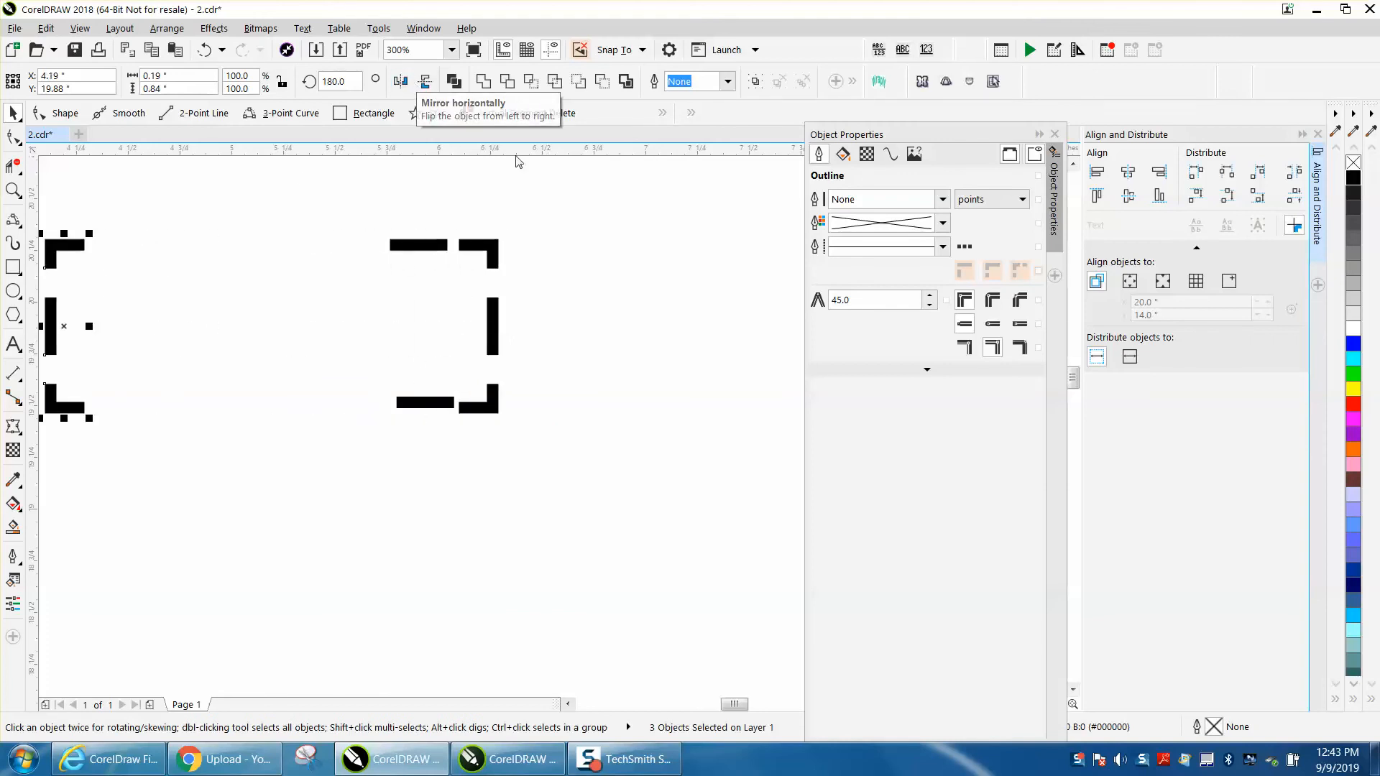
scroll(645, 247, "down", 2)
key("Left")
key("Left")
key("Left")
key("Left")
key("Left")
key("Left")
key("Left")
key("Left")
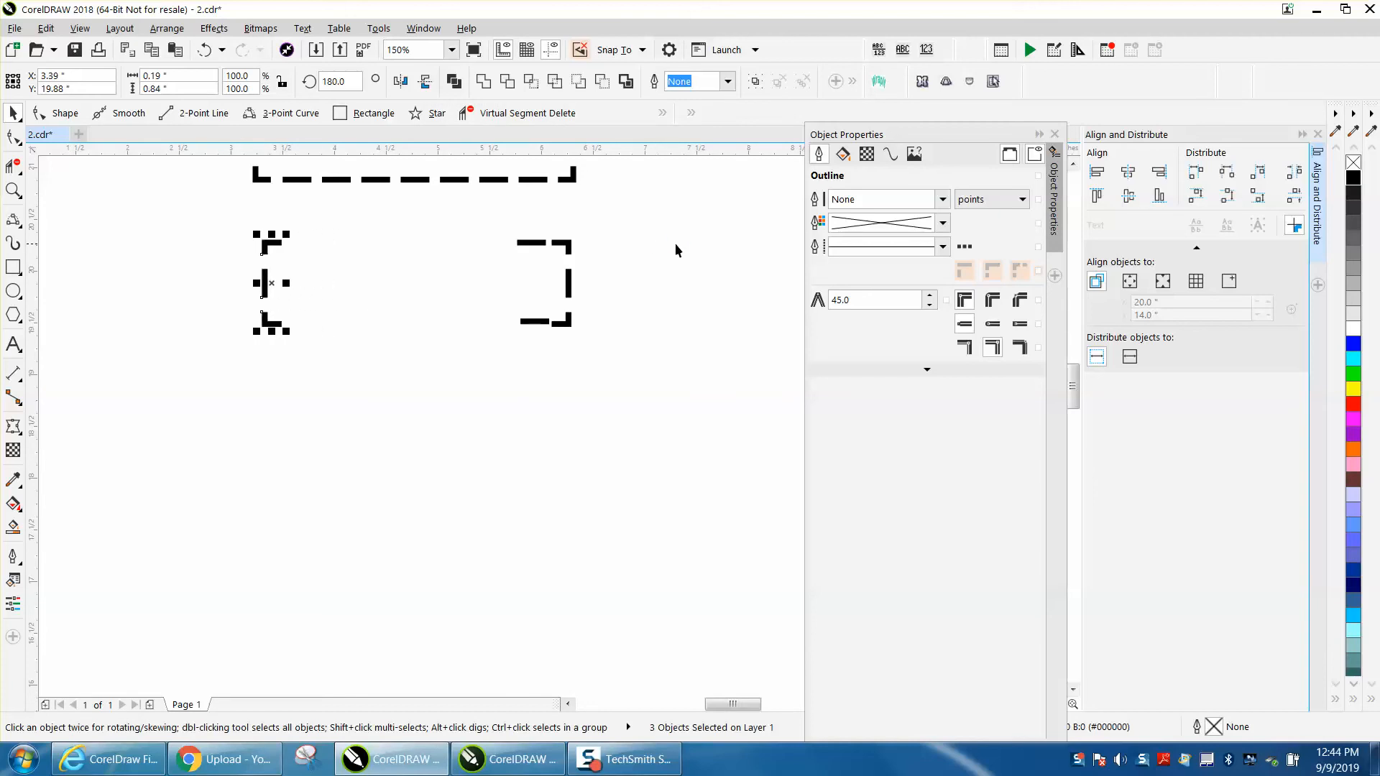
Step: Remove the loose bottom dash beside the lower-right corner piece
left_click(677, 247)
left_click_drag(535, 324, 562, 394)
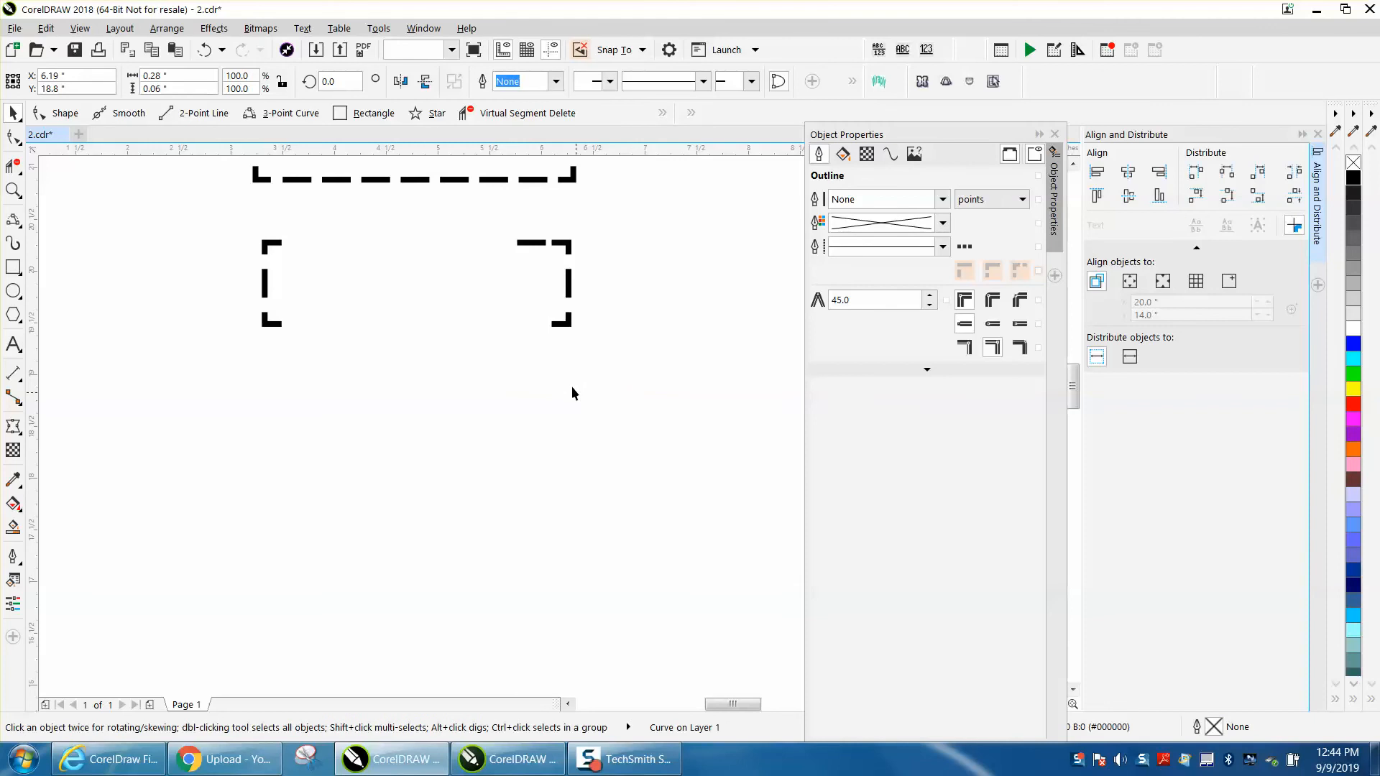
left_click(573, 394)
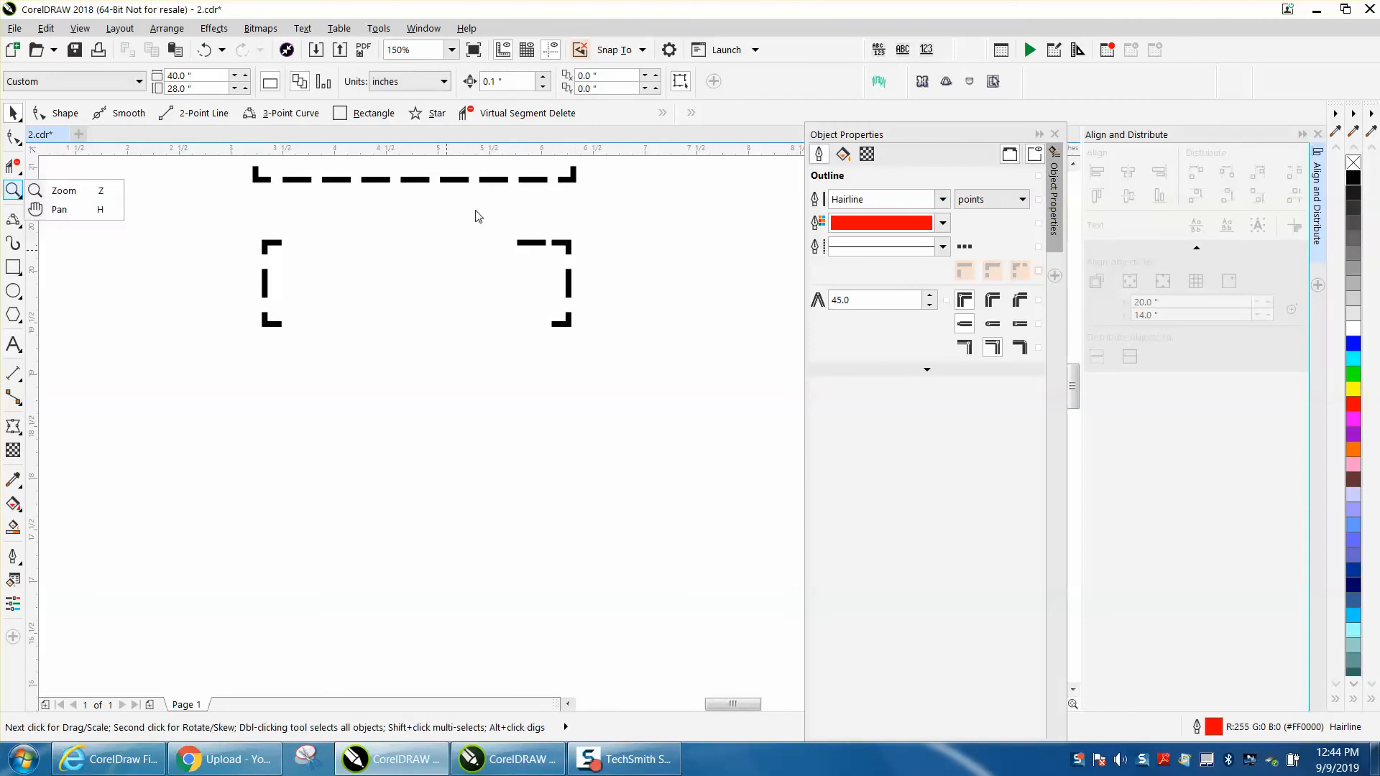
Step: Move the top dash about 0.06 inches right so it meets the upper-right corner piece
left_click(13, 191)
left_click_drag(463, 213, 730, 427)
left_click(13, 113)
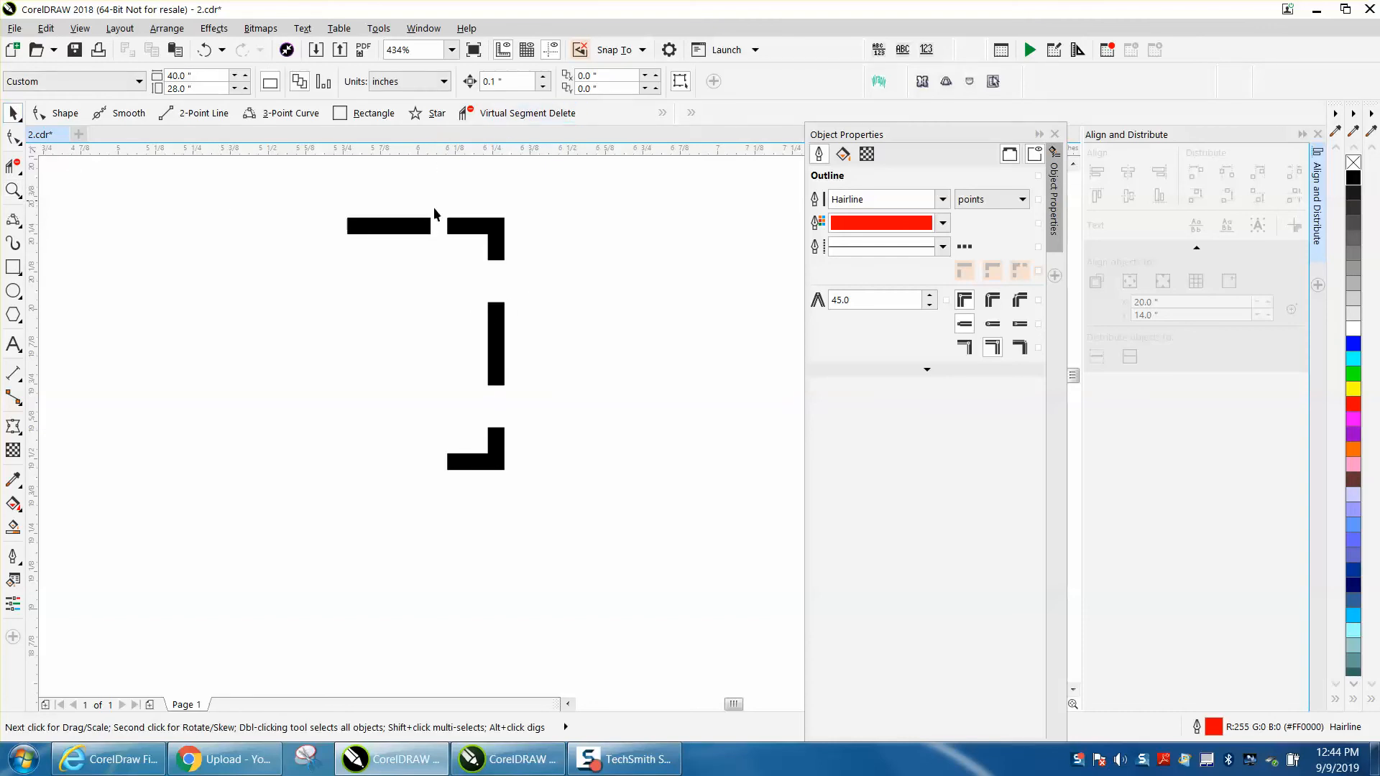
left_click(413, 228)
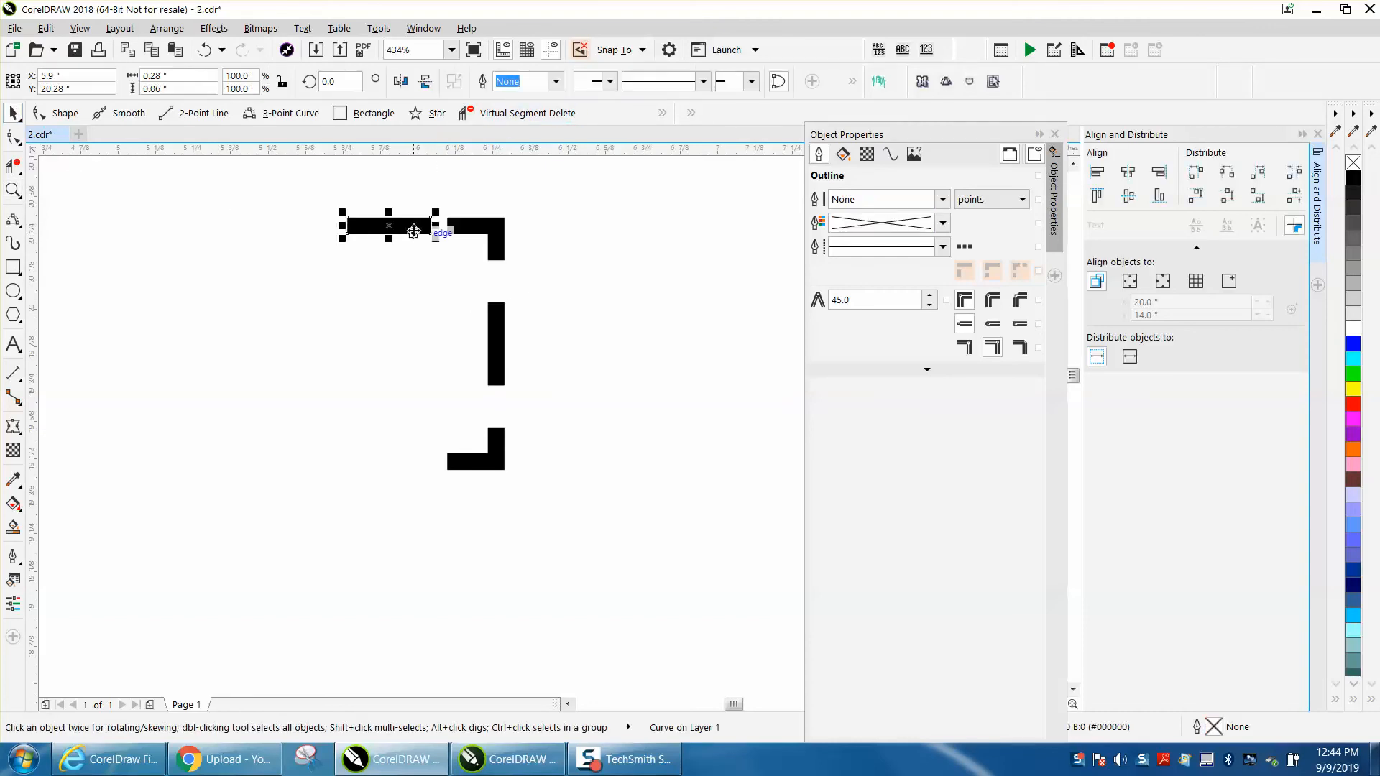
left_click_drag(413, 230, 431, 230)
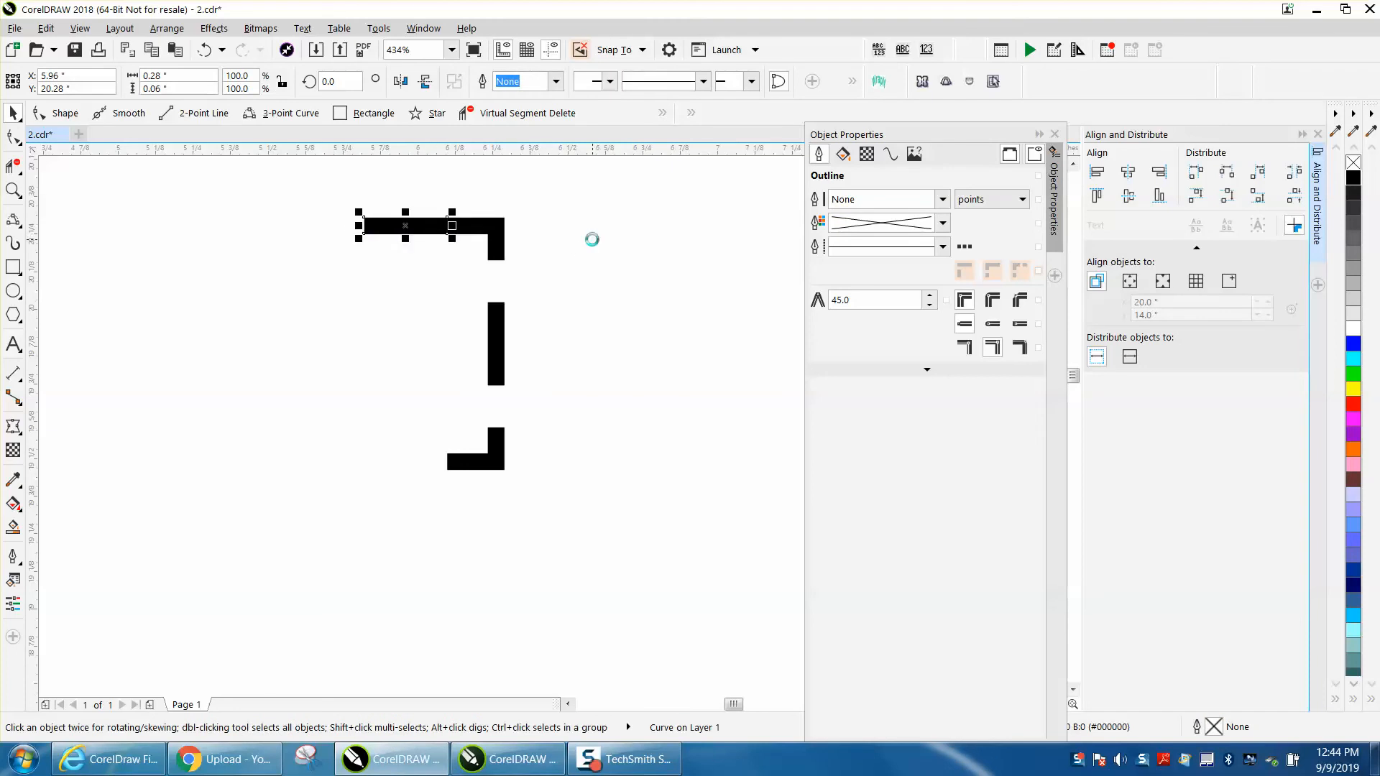
Step: Move the top dash 0.1 inches left to leave a gap beside the upper-right corner piece
key("Left")
left_click(614, 363)
scroll(614, 362, "down", 3)
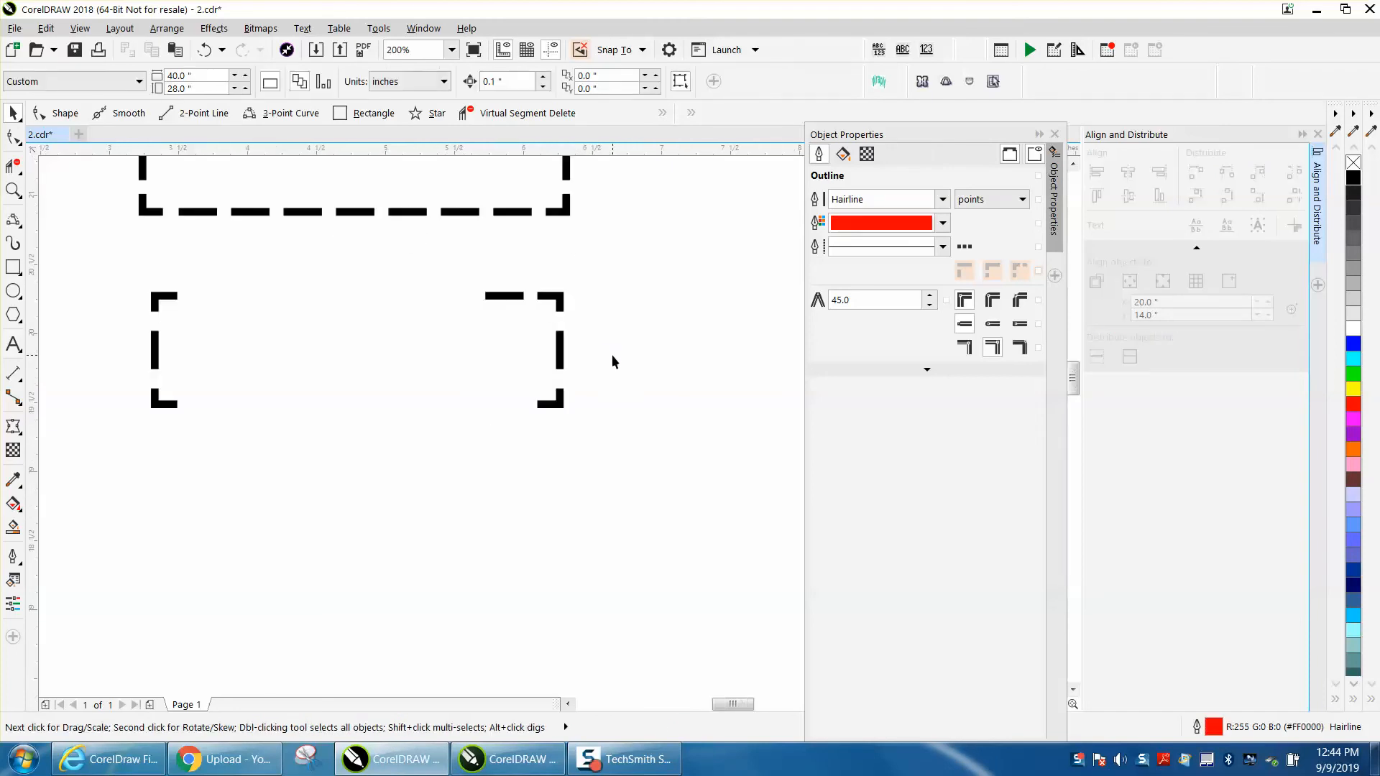
left_click(504, 297)
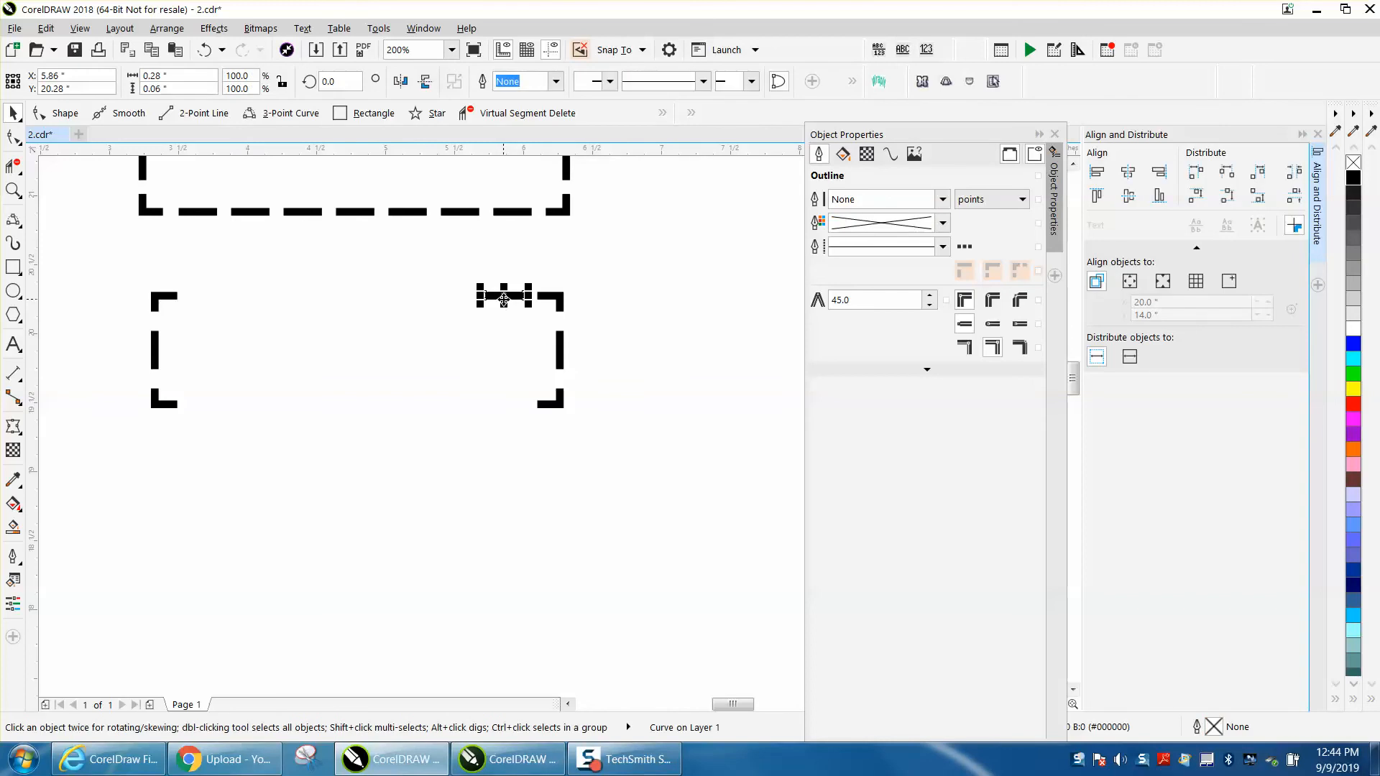
key("Left")
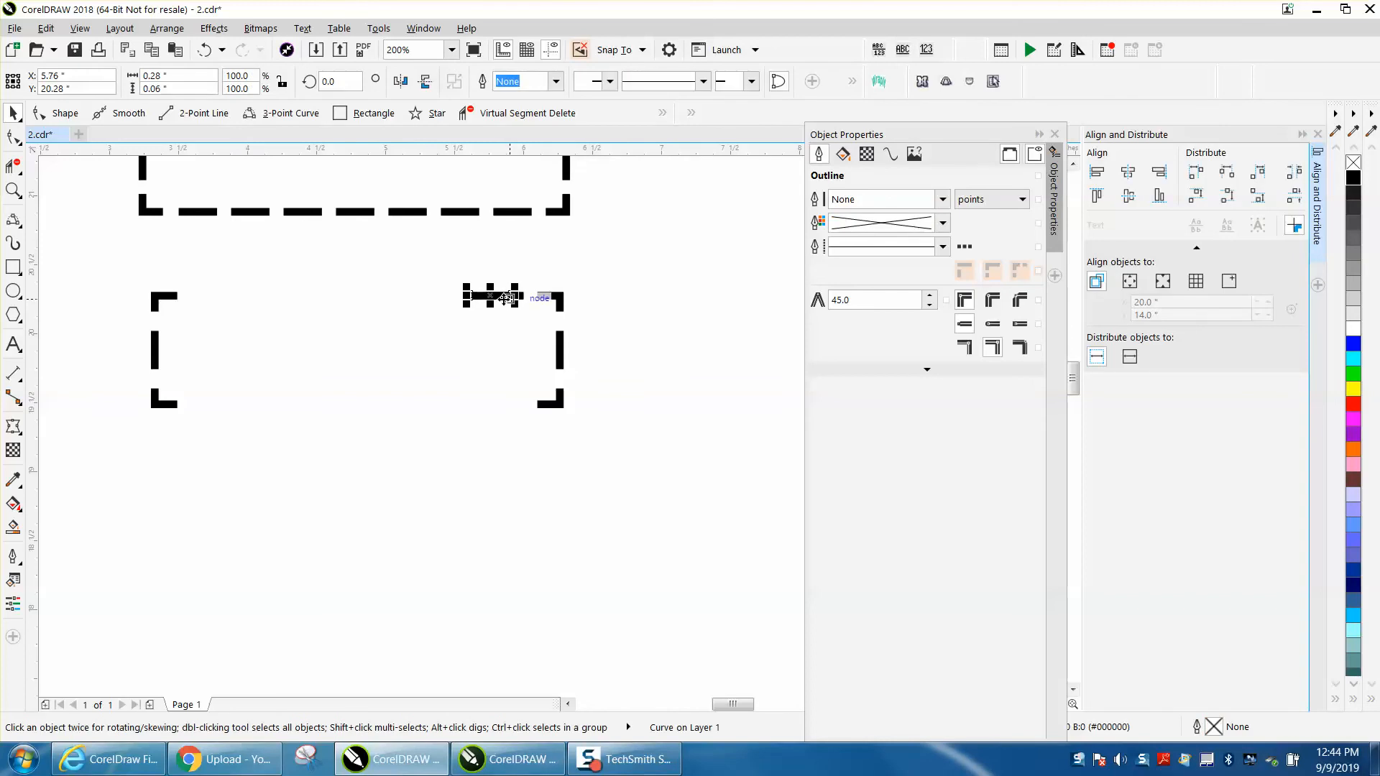
key("Right")
left_click(524, 271)
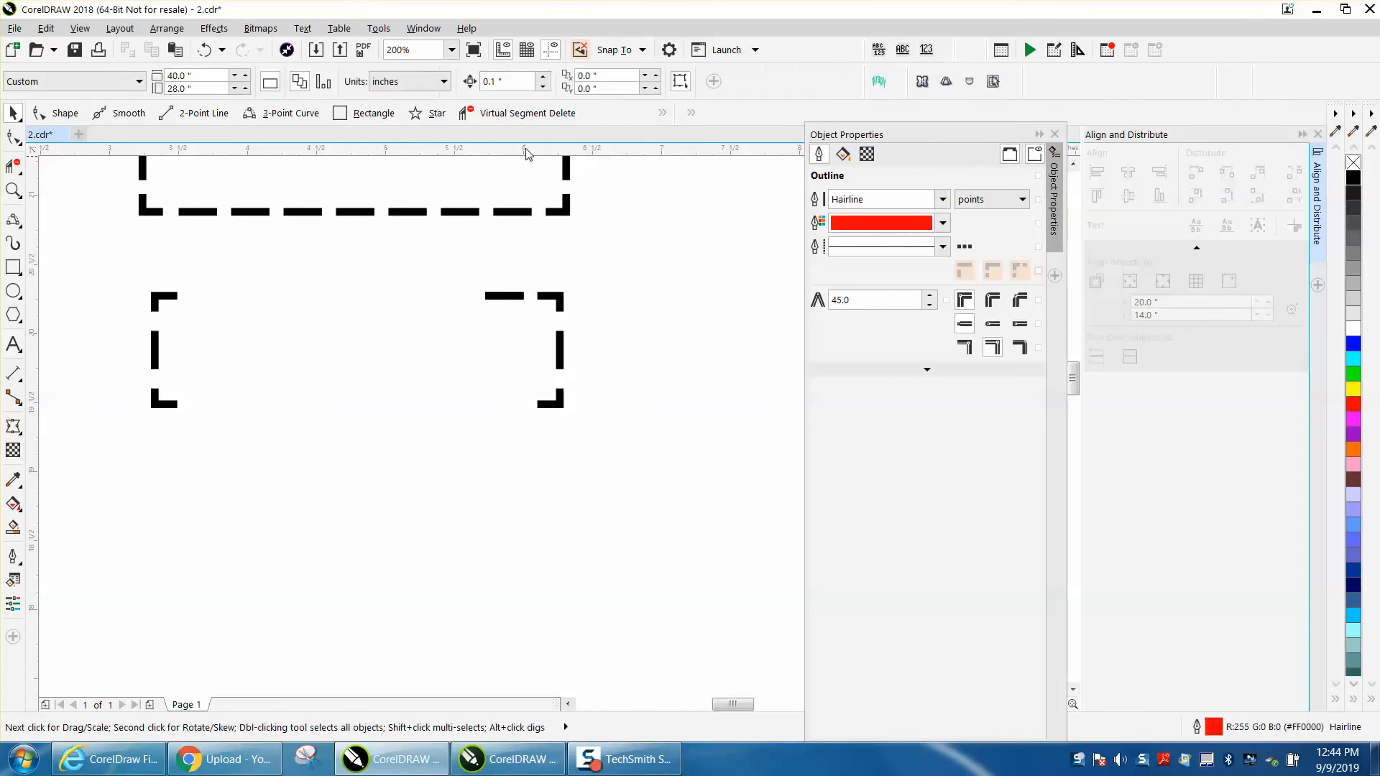
left_click(515, 302)
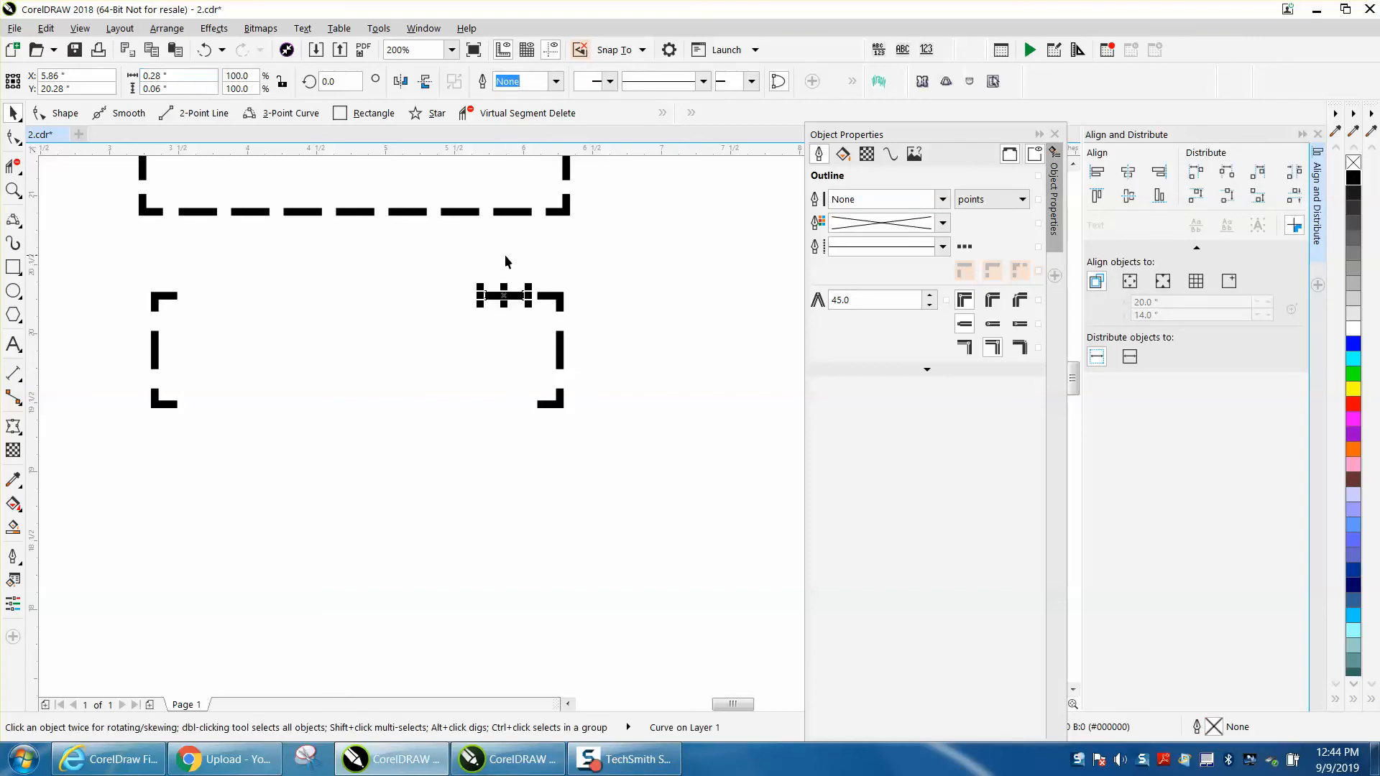
Step: Set the nudge distance to 0.38 inches and place one copy of the top dash that distance to its left
left_click(528, 260)
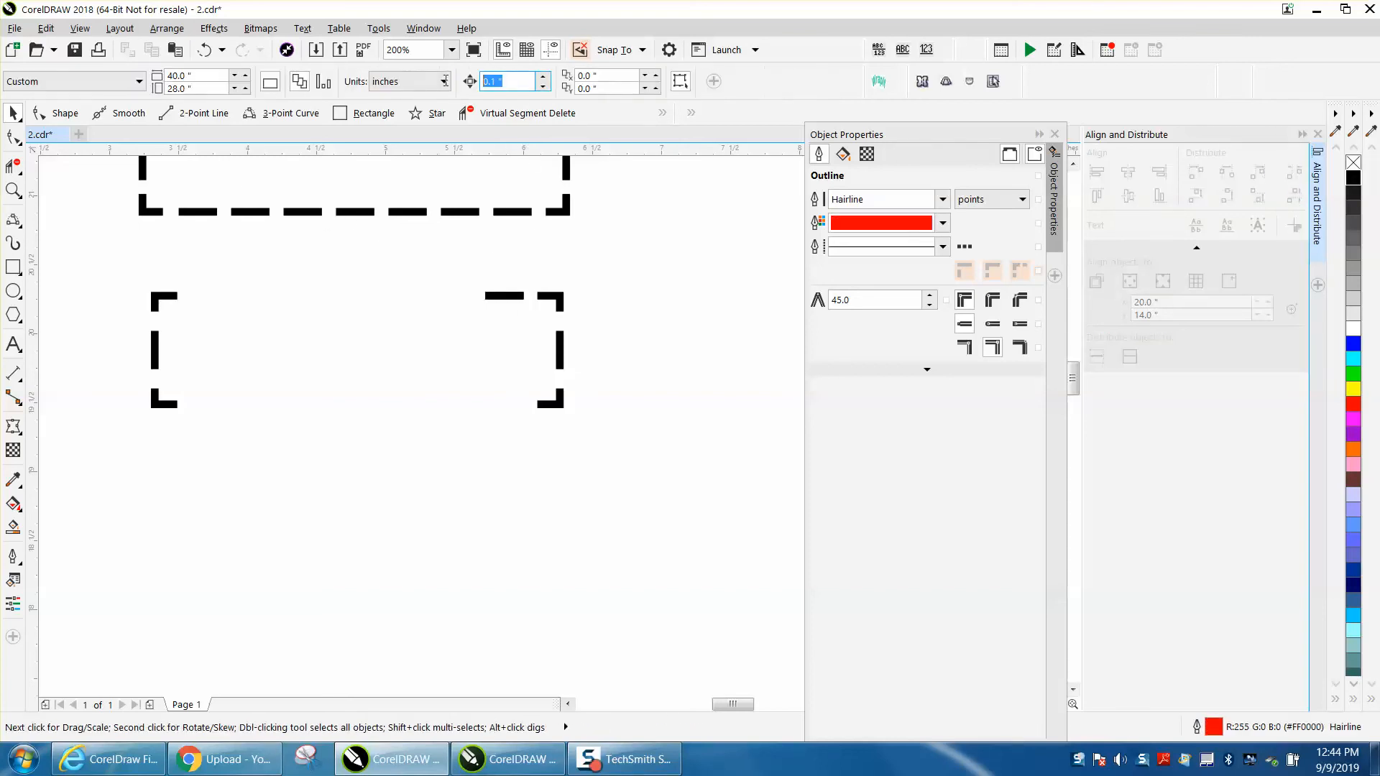
key("BackSpace")
left_click(491, 298)
key("ctrl+d")
key("Left")
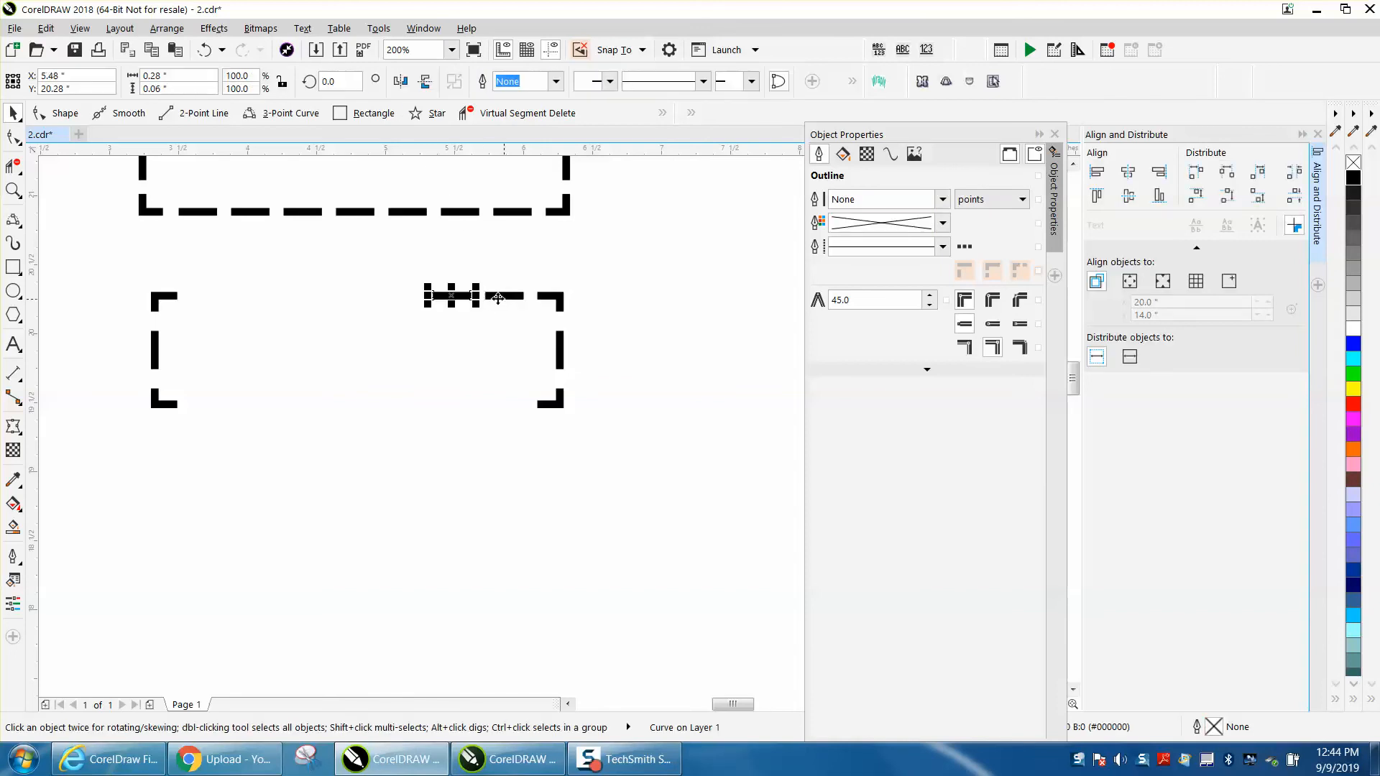
left_click(477, 361)
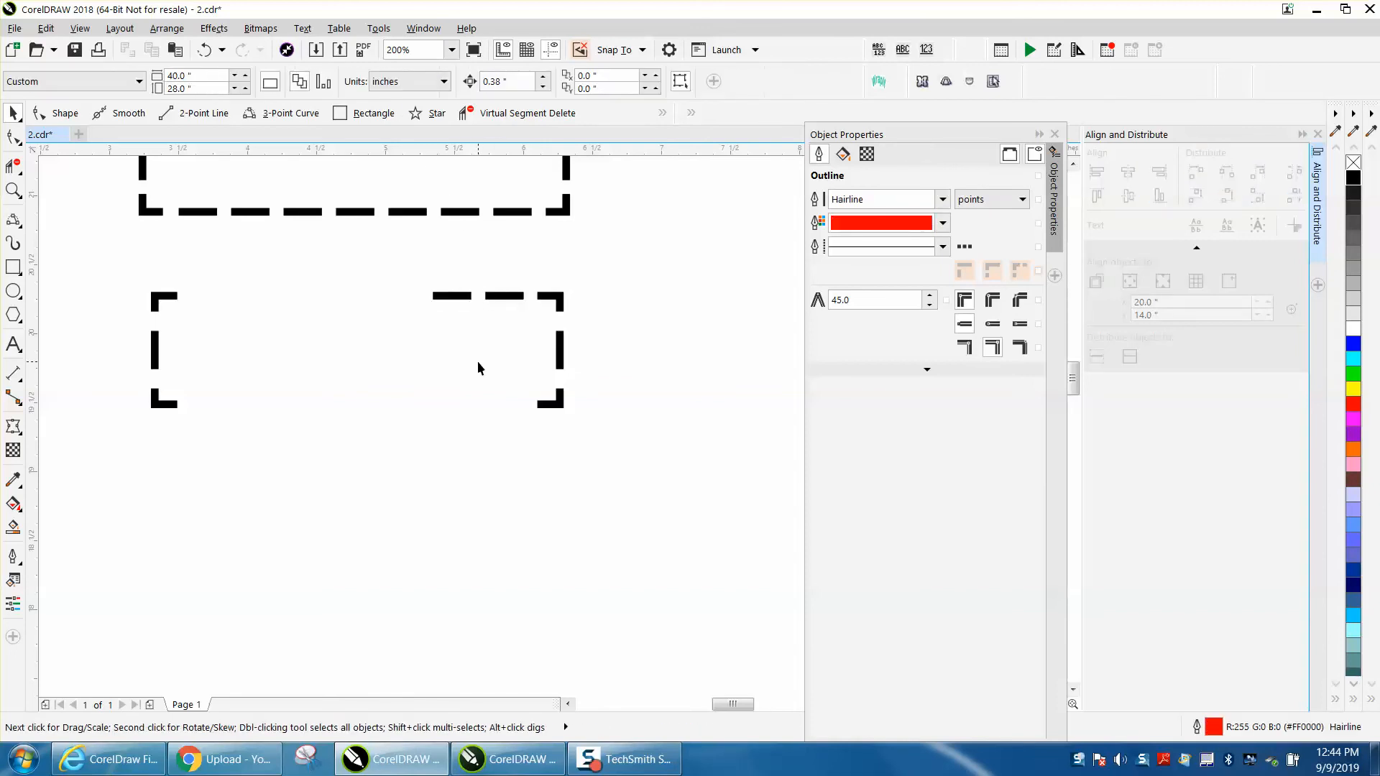
Step: Add five more copies of the newest dash along the top edge, each 0.38 inches further left
left_click(461, 299)
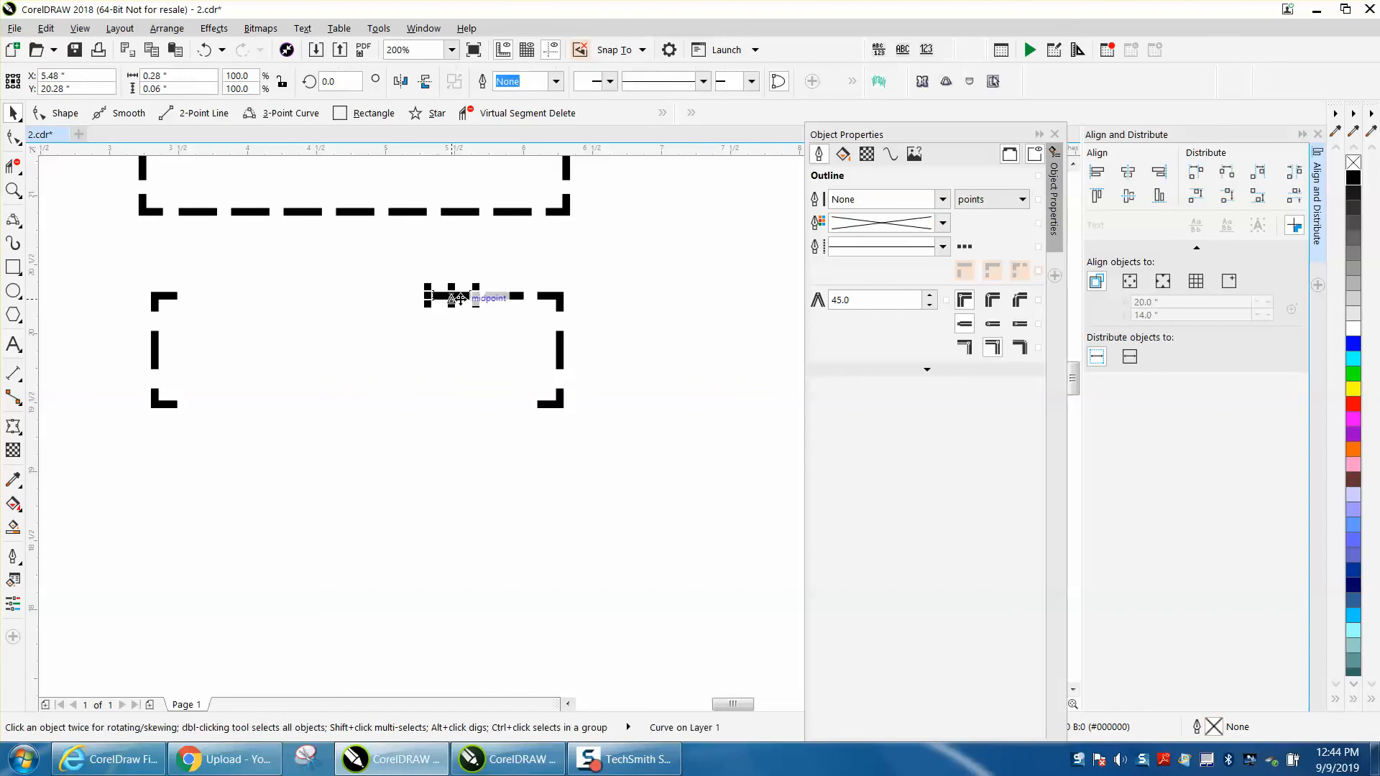
key("Left")
key("Right")
key("KP_Add")
key("Left")
key("KP_Add")
key("Left")
key("KP_Add")
key("Left")
key("KP_Add")
key("Left")
key("KP_Add")
key("Left")
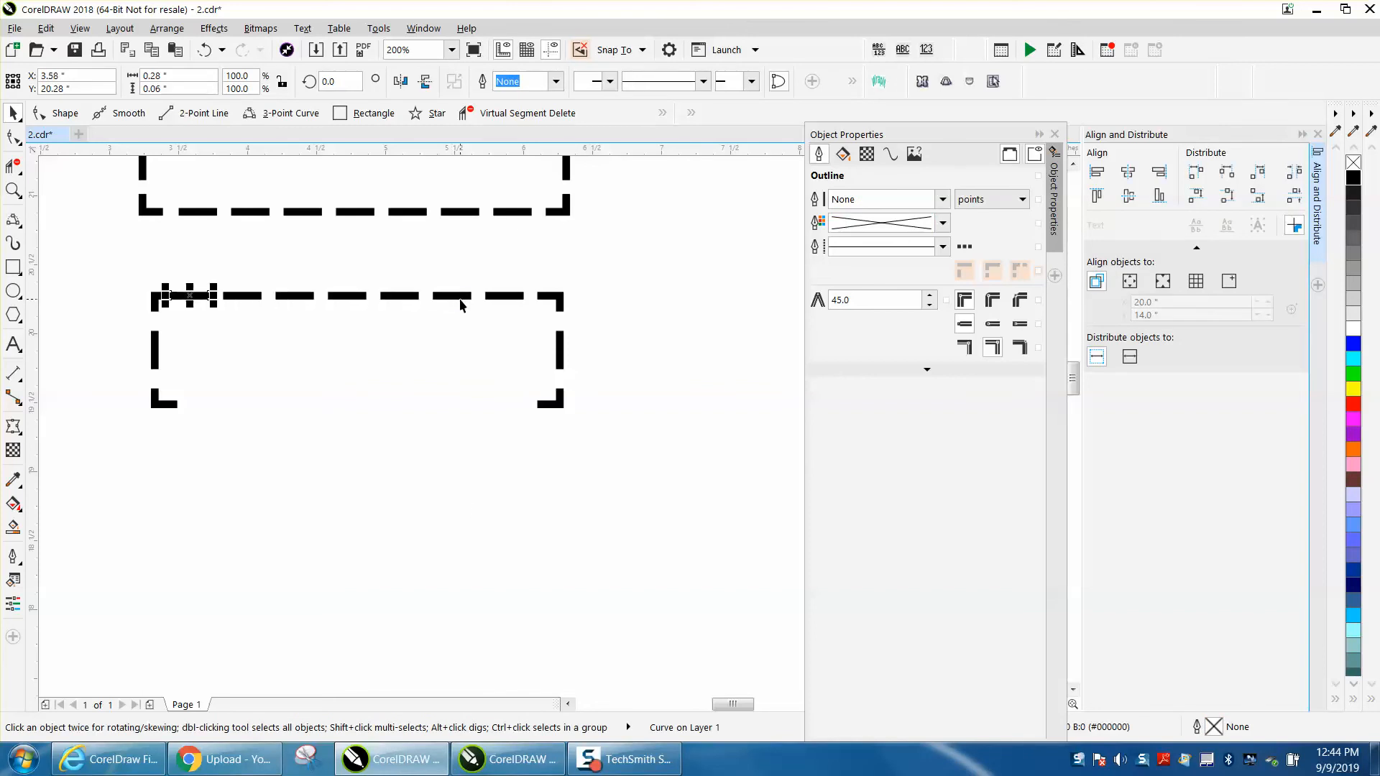
left_click(238, 448)
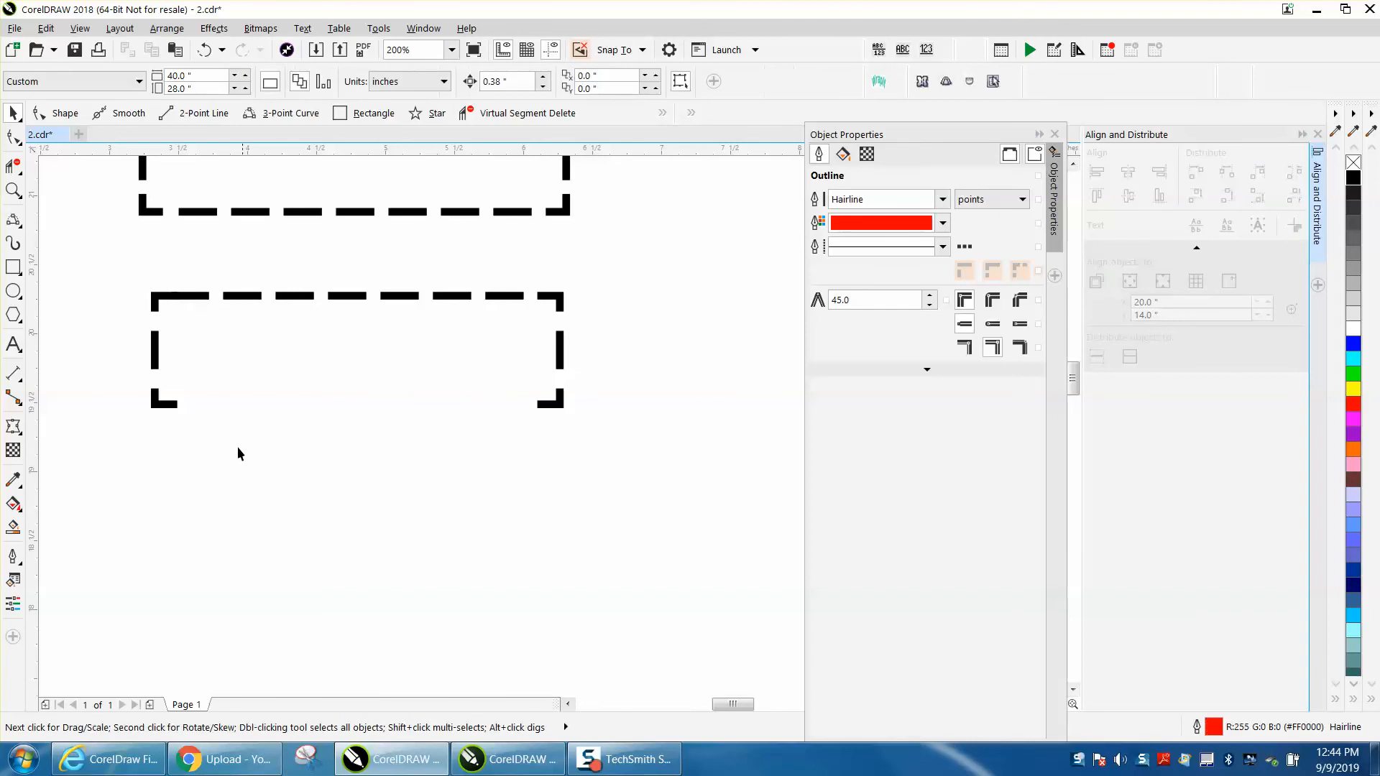
Step: Set the nudge distance to 0.1 inches and move the three left-end pieces left by that amount
left_click(13, 190)
left_click_drag(104, 256, 432, 489)
key("space")
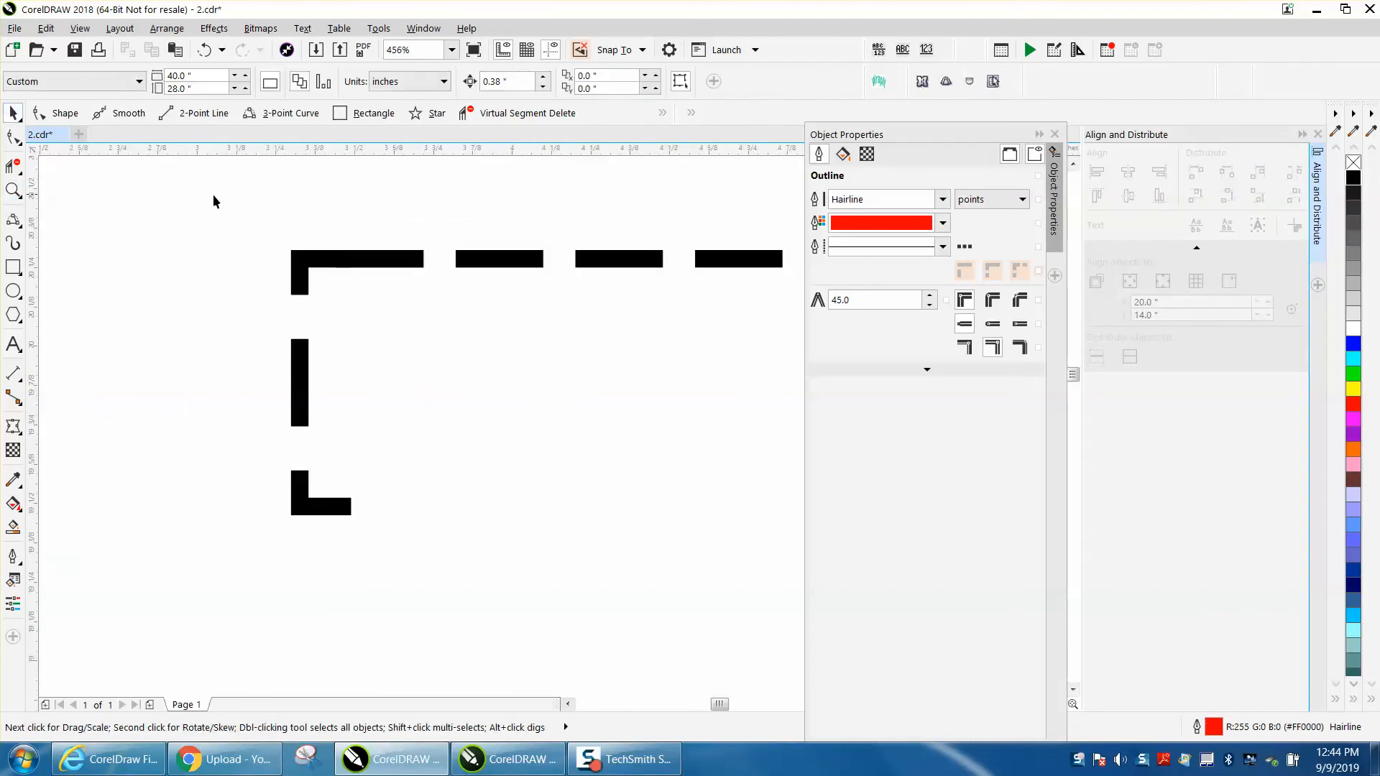
left_click(505, 82)
key("BackSpace")
type(".1")
left_click_drag(270, 228, 396, 551)
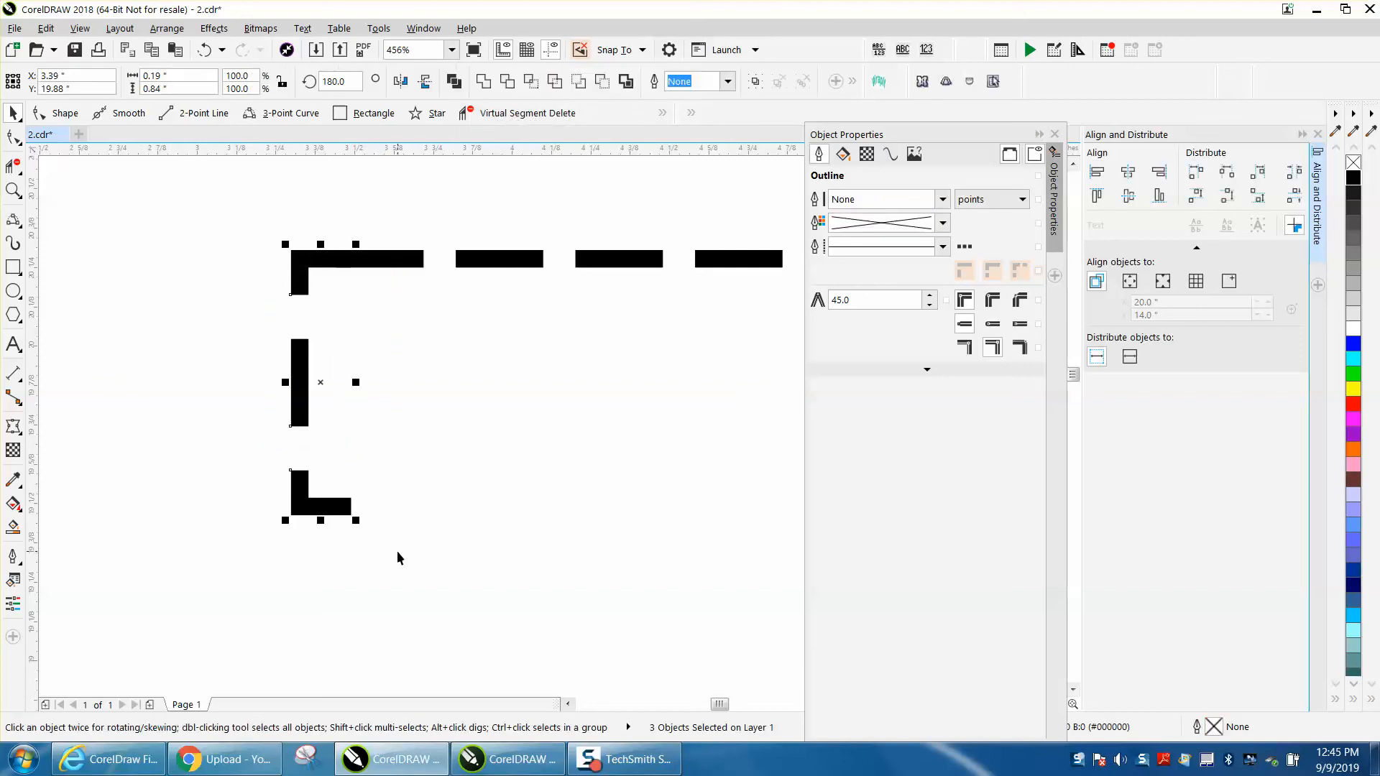
key("Left")
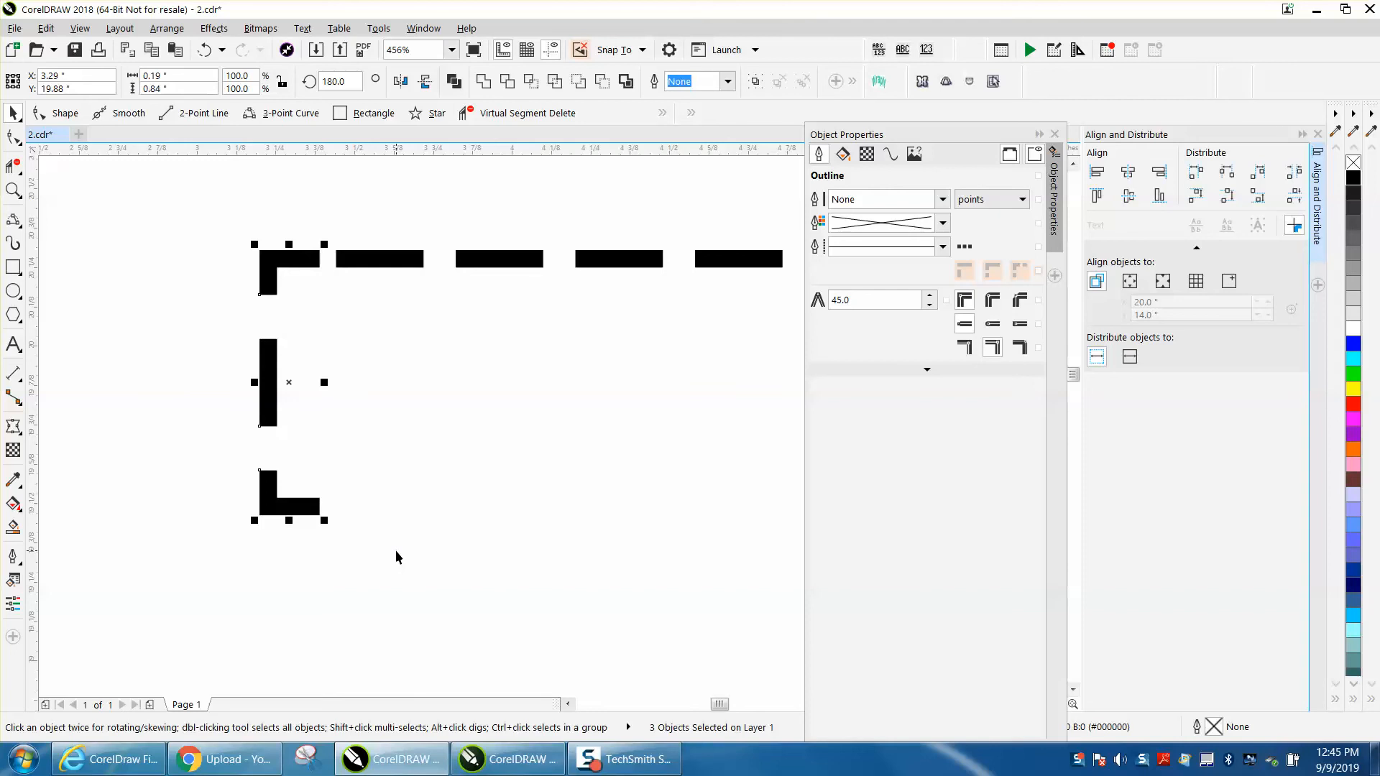
left_click(406, 235)
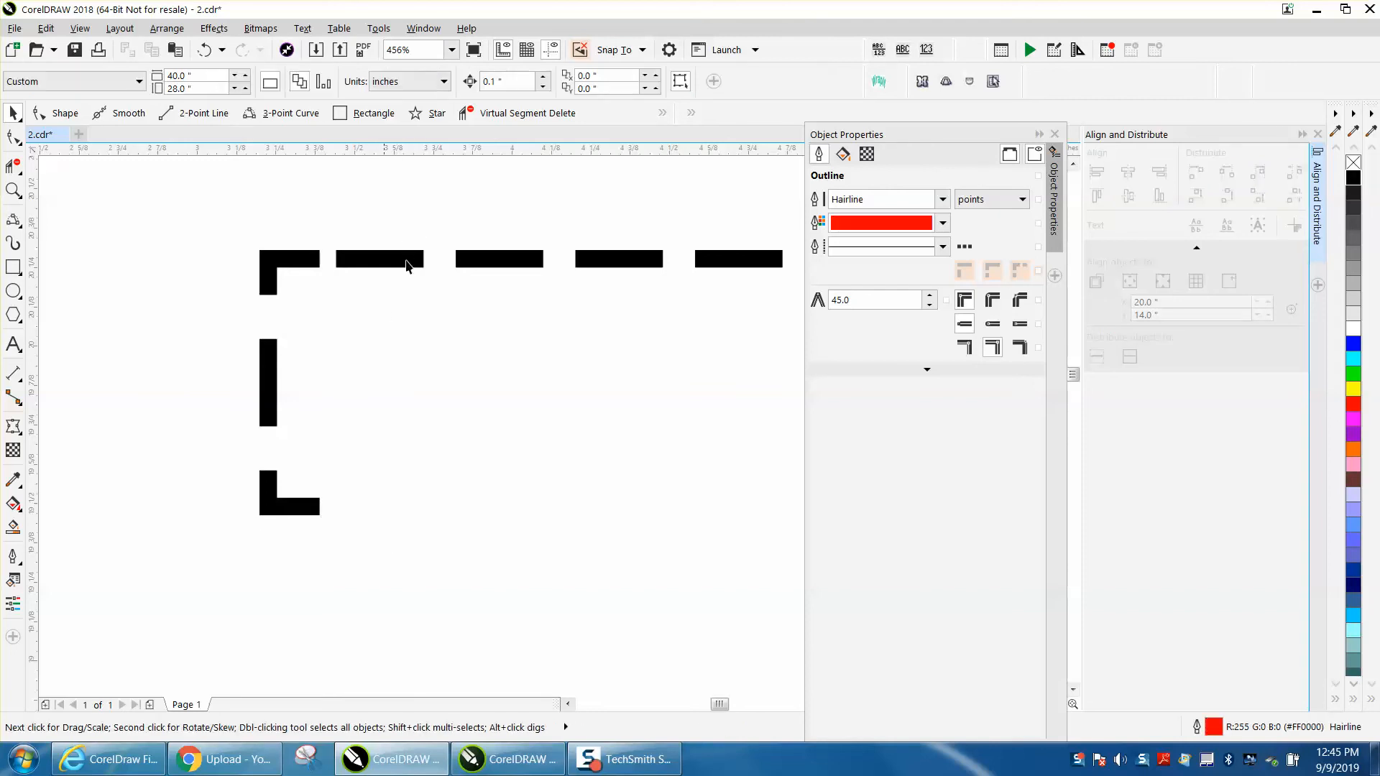
Step: Set the nudge distance to 0.02 inches and move the three left-end pieces another 0.04 inches left
left_click(512, 81)
type(".")
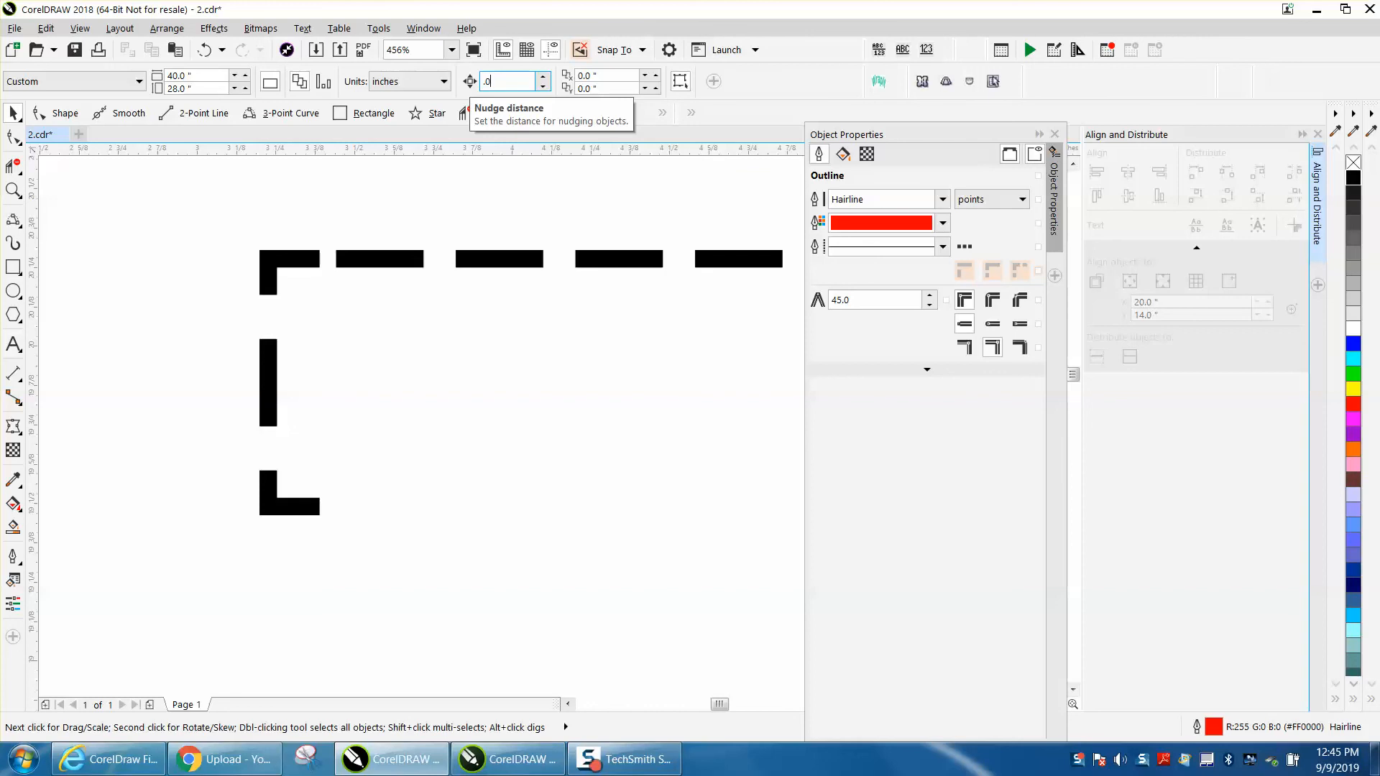
left_click_drag(218, 248, 338, 482)
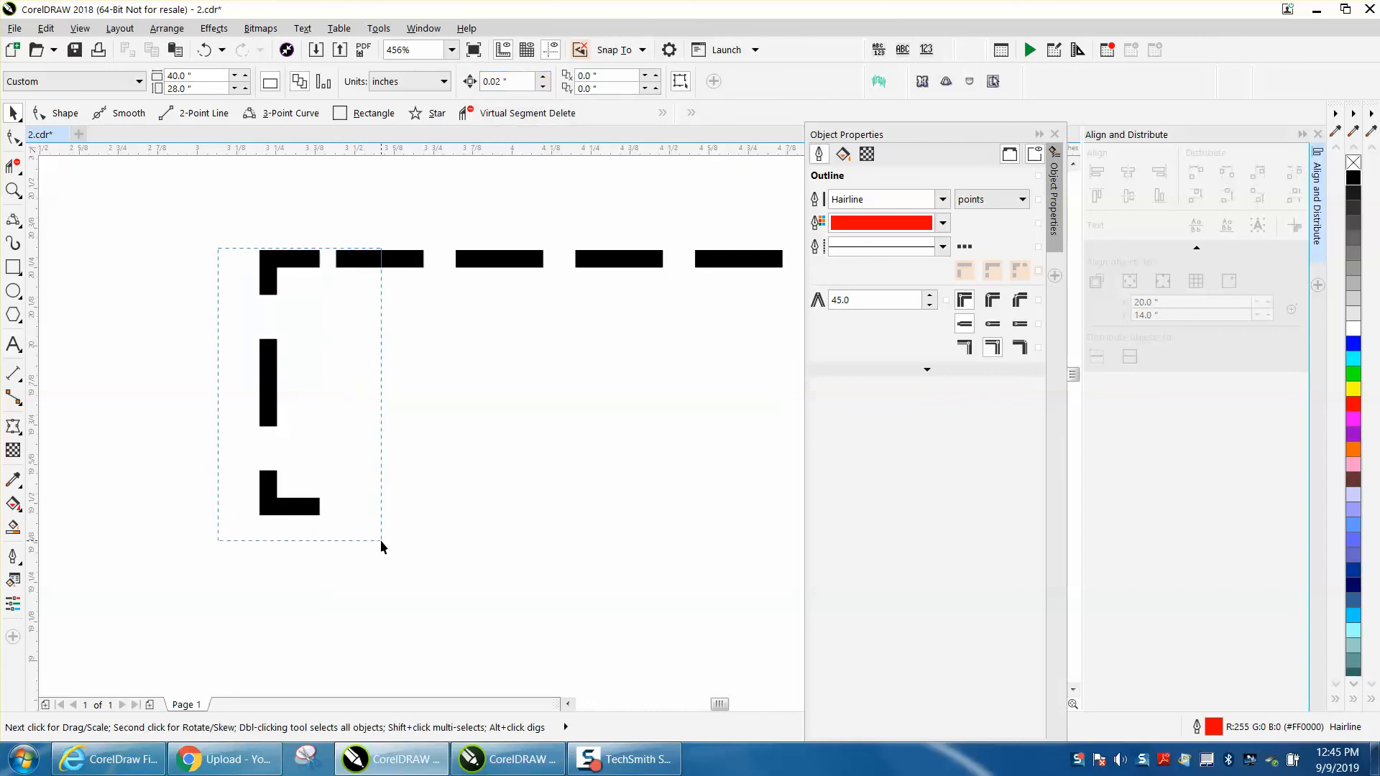
left_click_drag(381, 540, 381, 540)
key("Left")
key("Left")
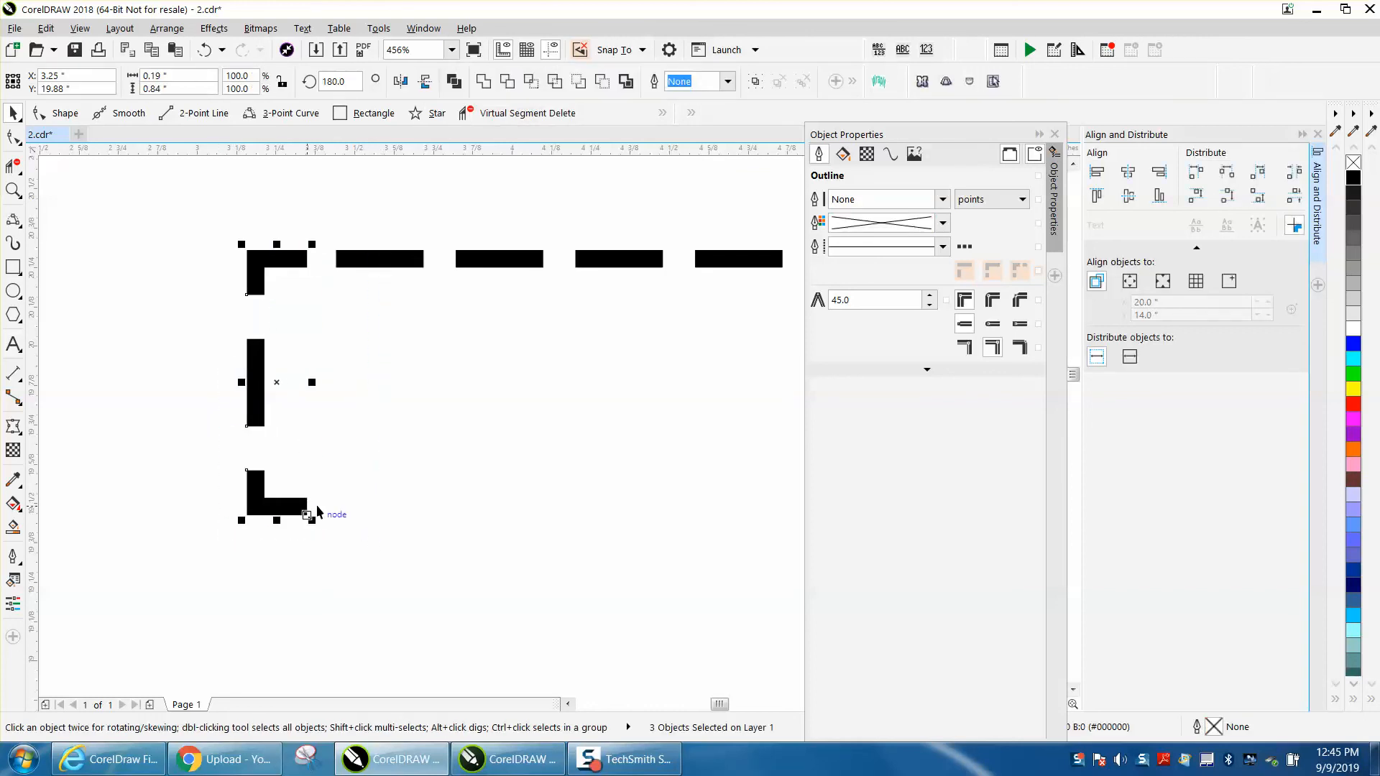
Step: Place a copy of the seven top dashes 0.78 inches lower, between the two lower corner pieces, as the bottom edge
scroll(302, 507, "down", 3)
left_click_drag(305, 337, 775, 397)
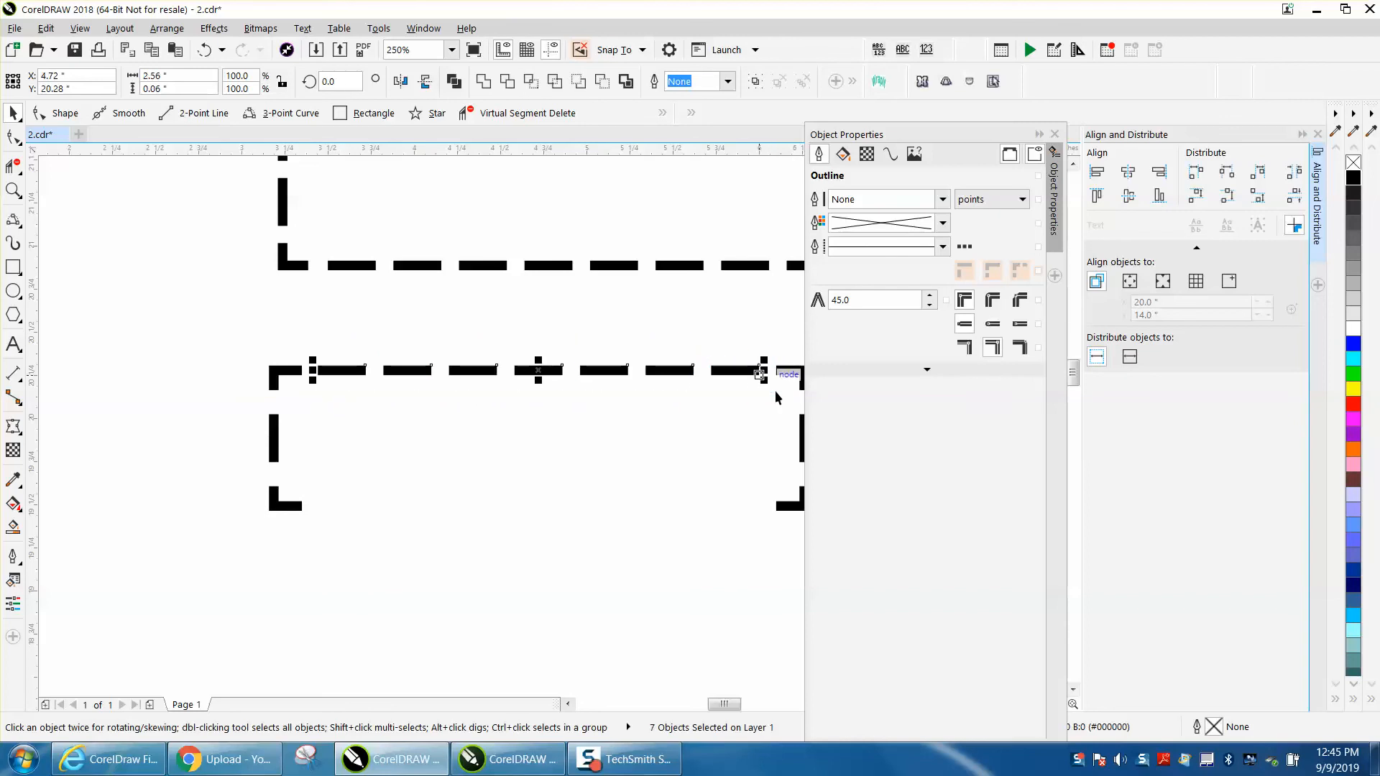
key("Down")
key("Down")
key("Down")
key("Down")
key("Down")
key("Down")
key("Down")
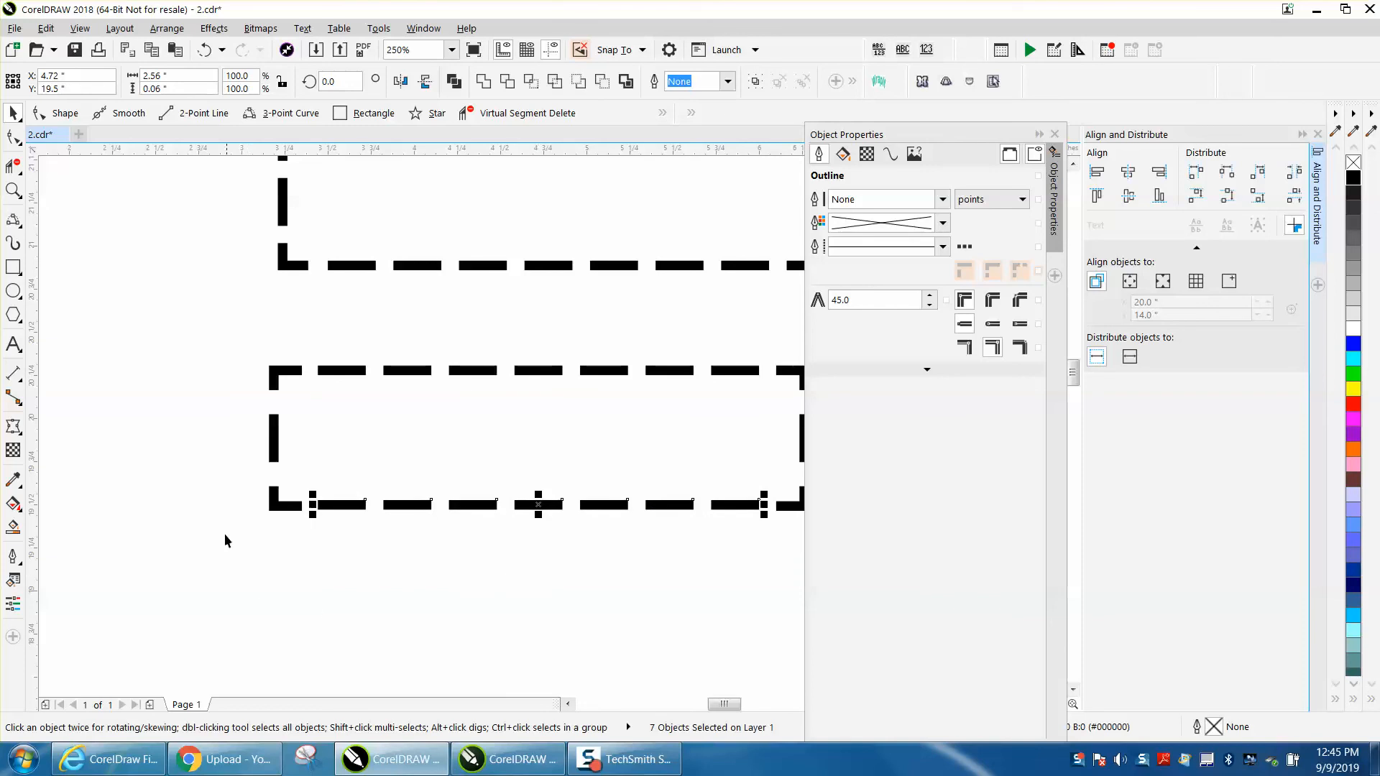
Step: Examine the bottom edge and corners of the rebuilt dashed rectangle and compare it with the upper grouped example
scroll(238, 483, "down", 3)
left_click_drag(237, 477, 566, 509)
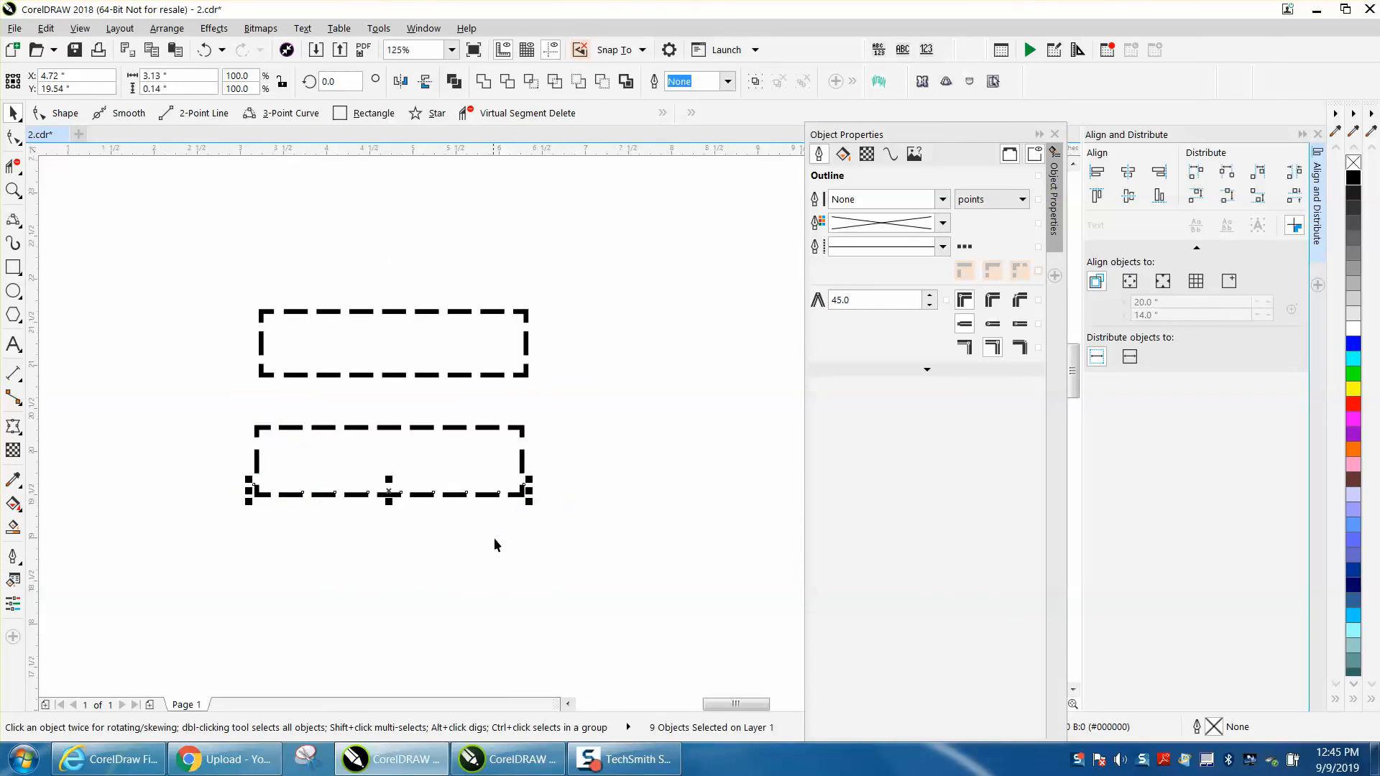
left_click(523, 546)
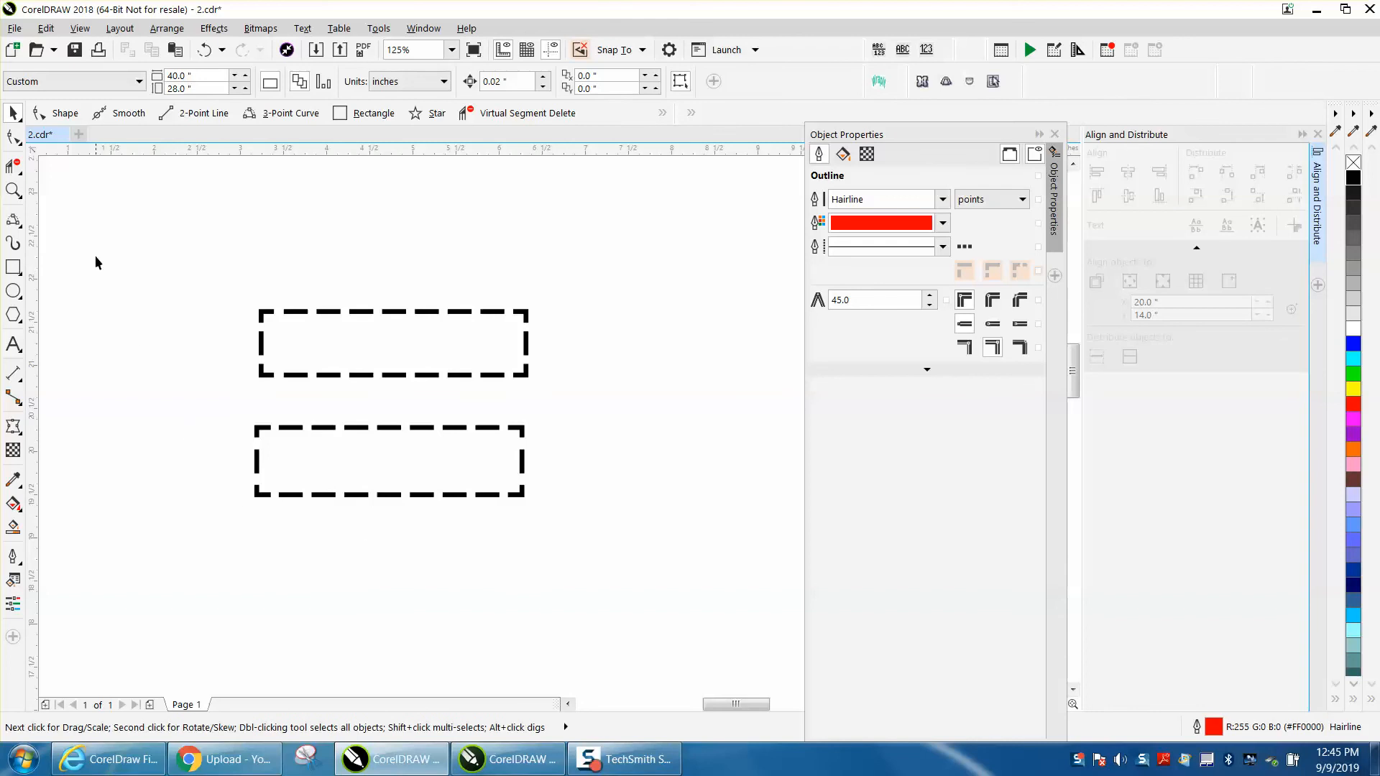
left_click(13, 190)
left_click_drag(204, 382, 681, 580)
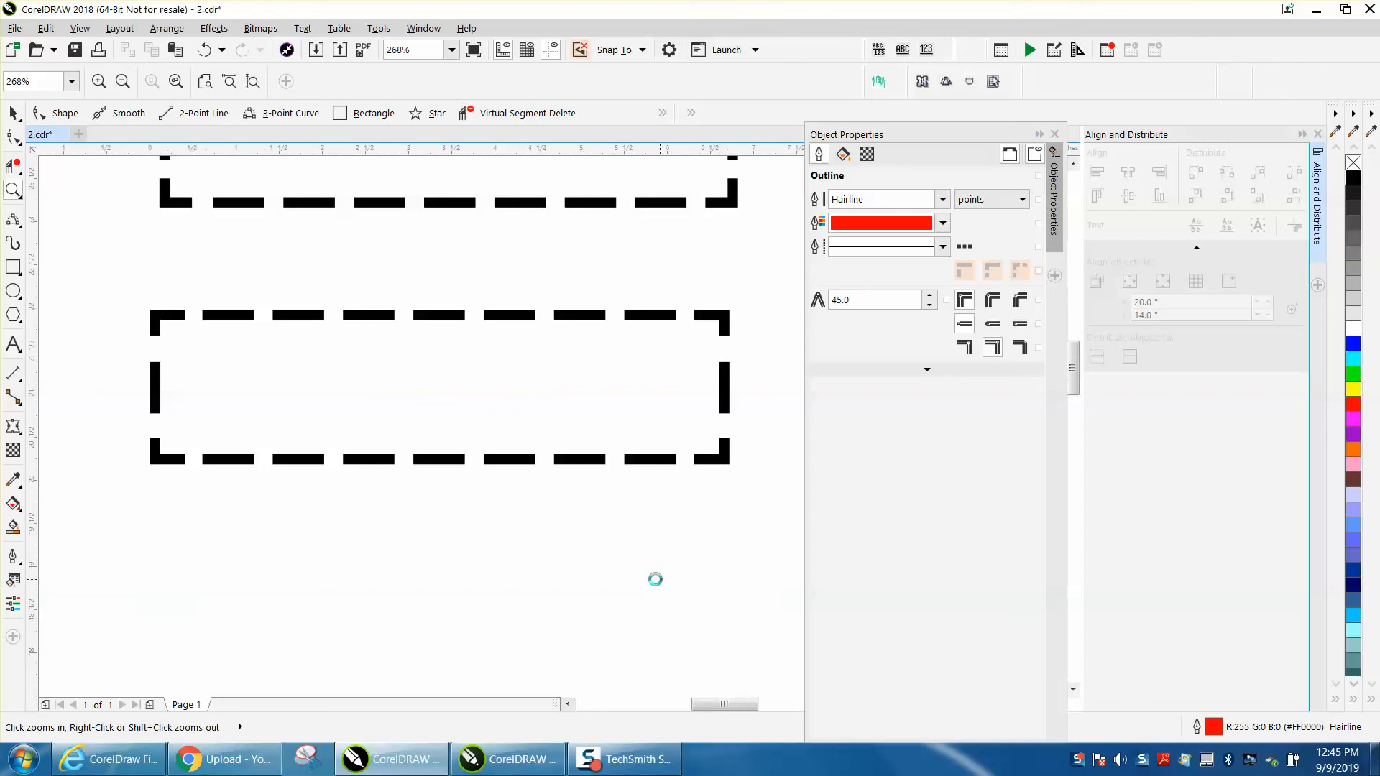
right_click(659, 588)
left_click(14, 115)
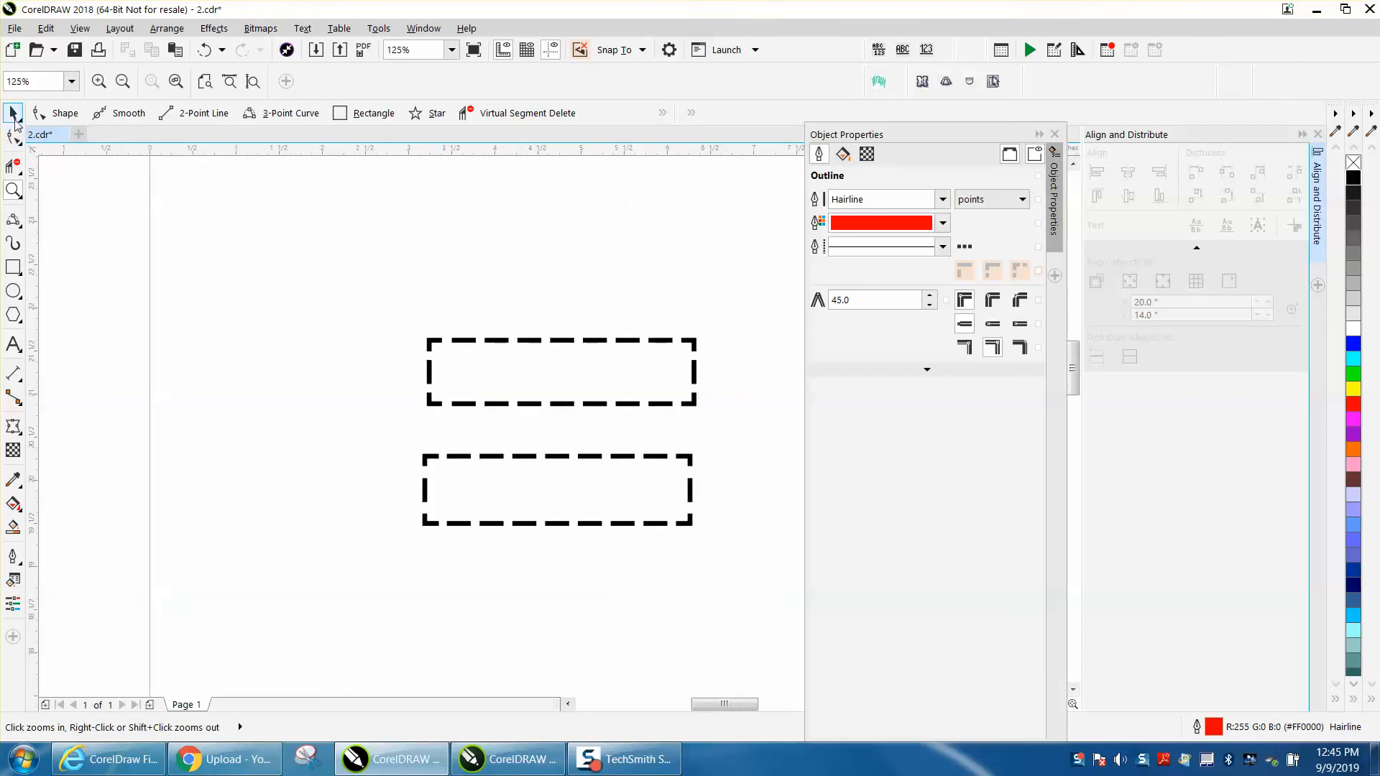
left_click(593, 406)
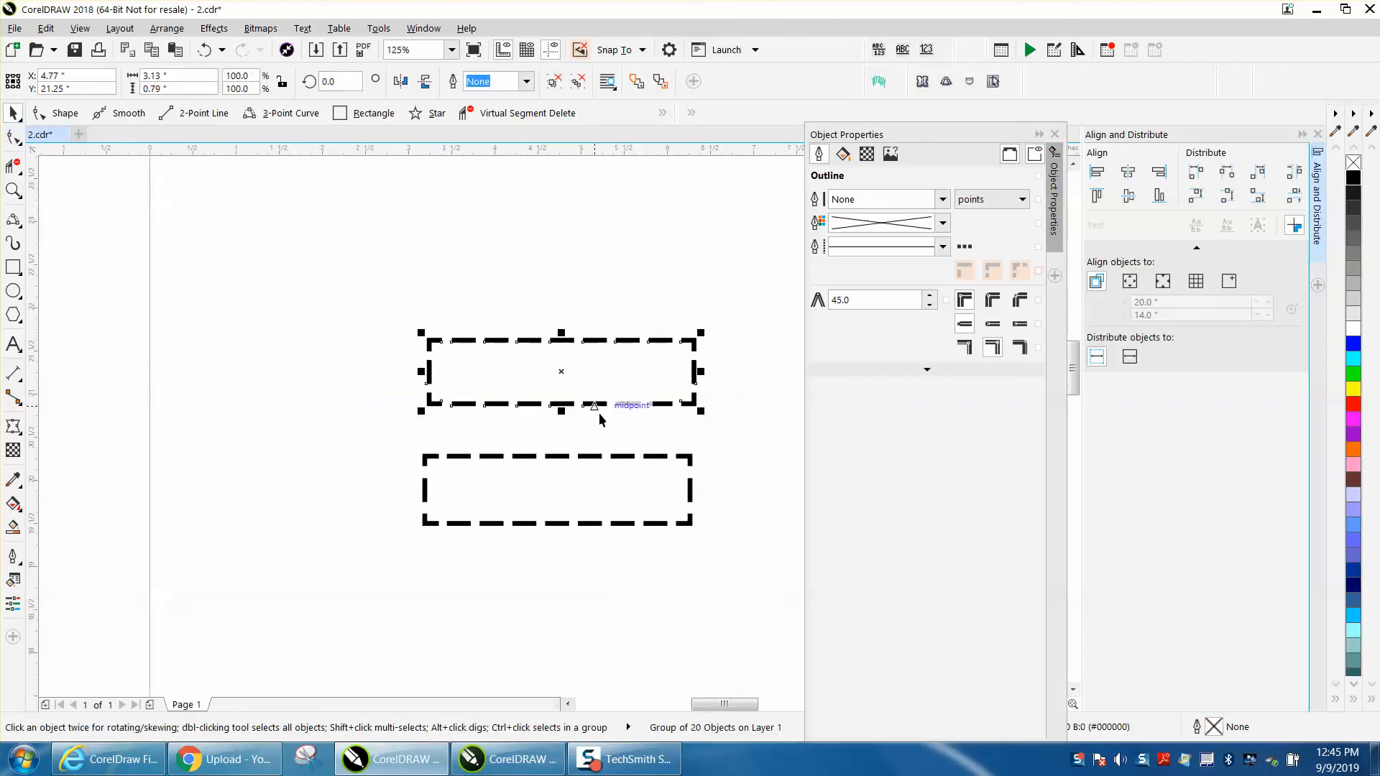
Step: Draw a rectangle about 3.12 by 0.74 inches above the upper example and prepare its outline as 4.0 pt black
left_click(13, 266)
left_click_drag(429, 225, 700, 291)
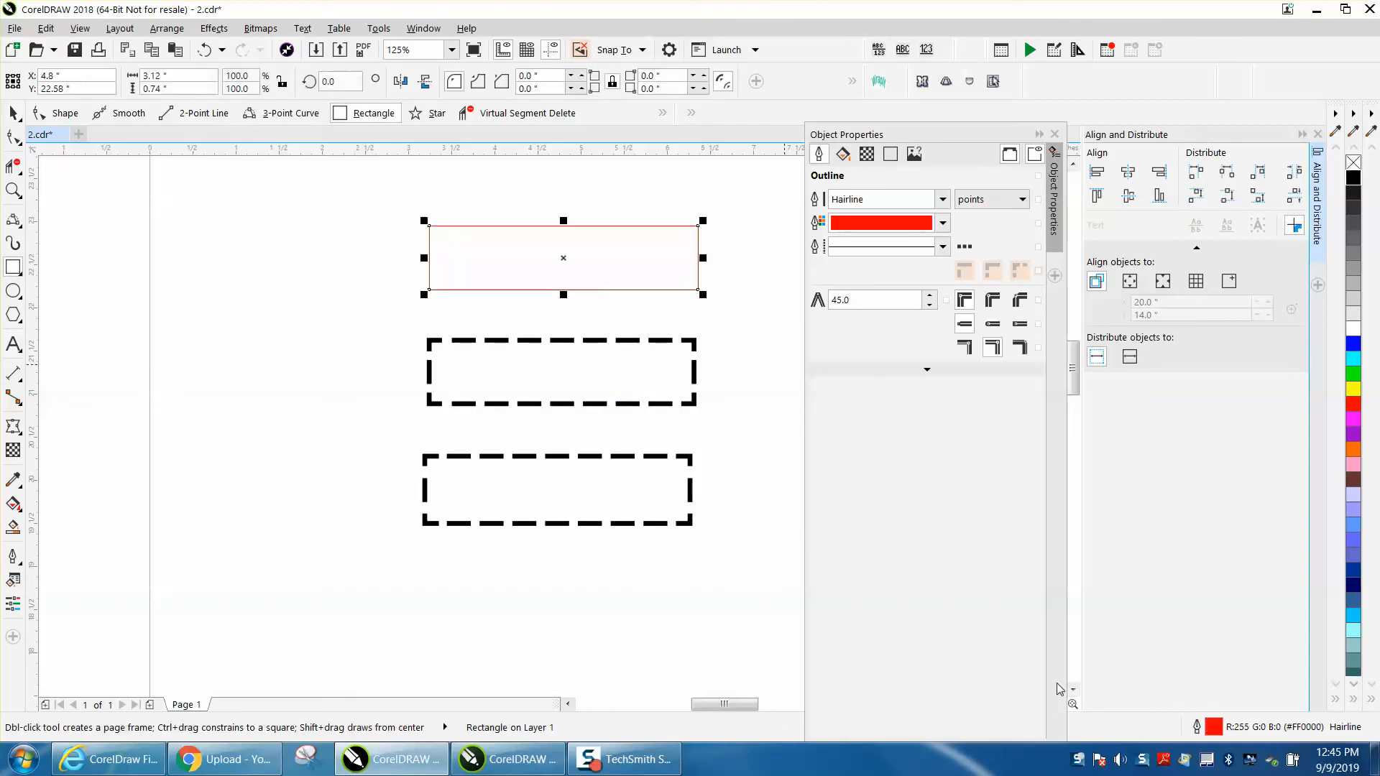
double_click(1216, 728)
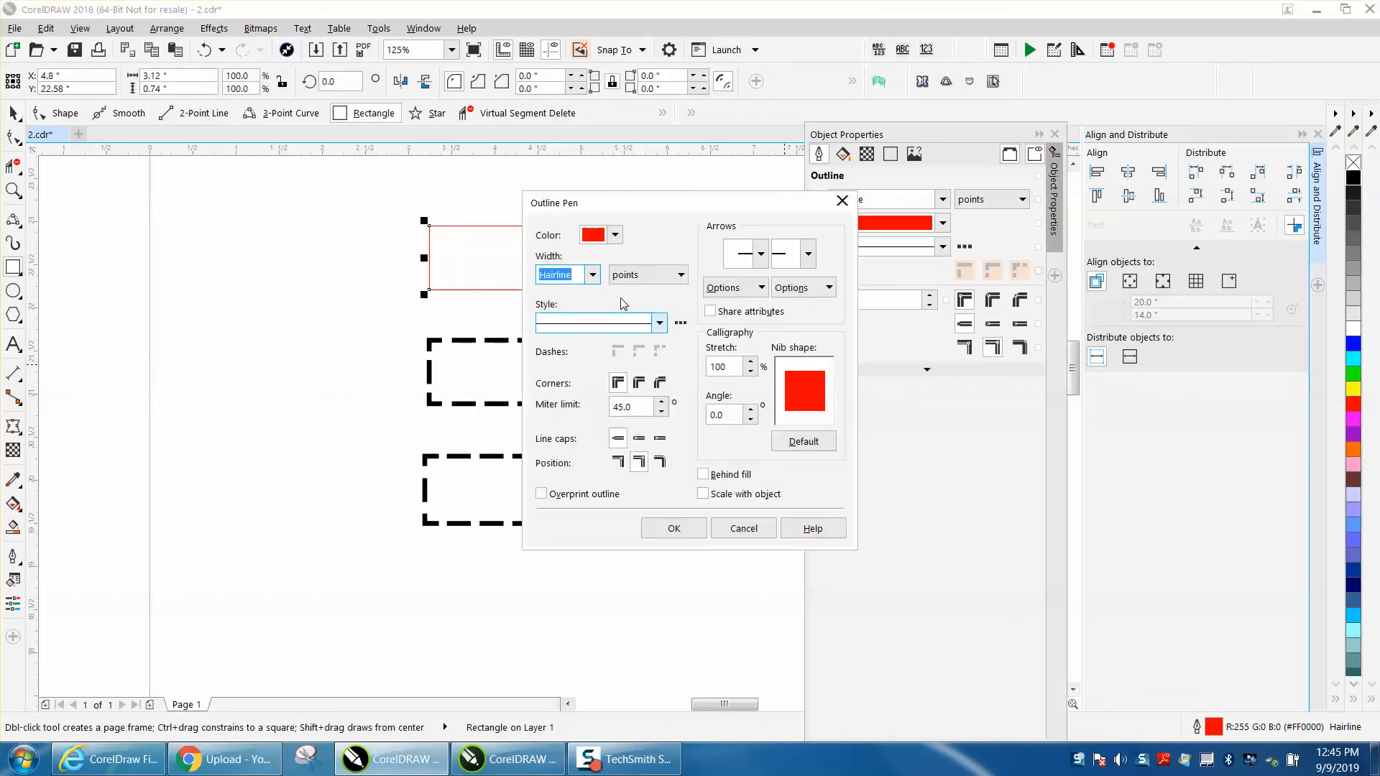
left_click(592, 275)
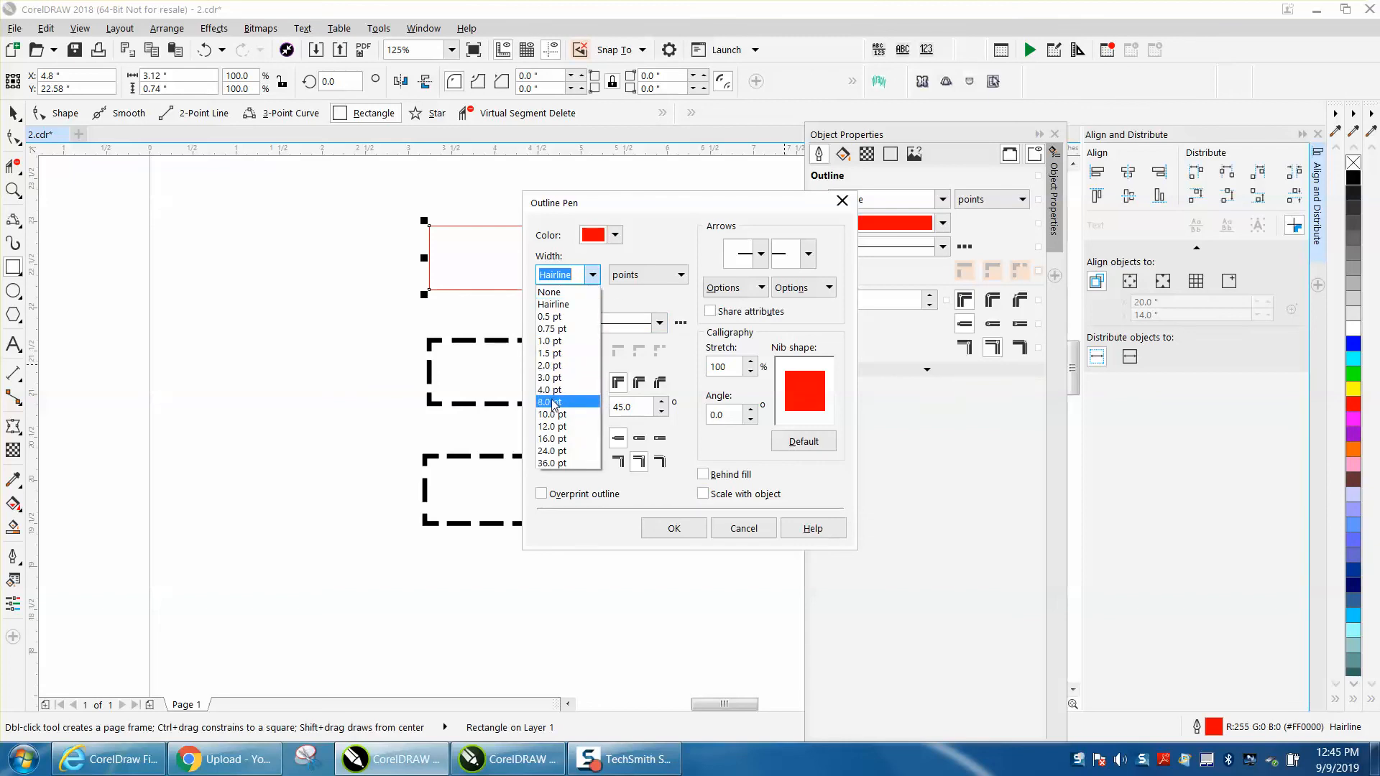
left_click(551, 390)
left_click(615, 235)
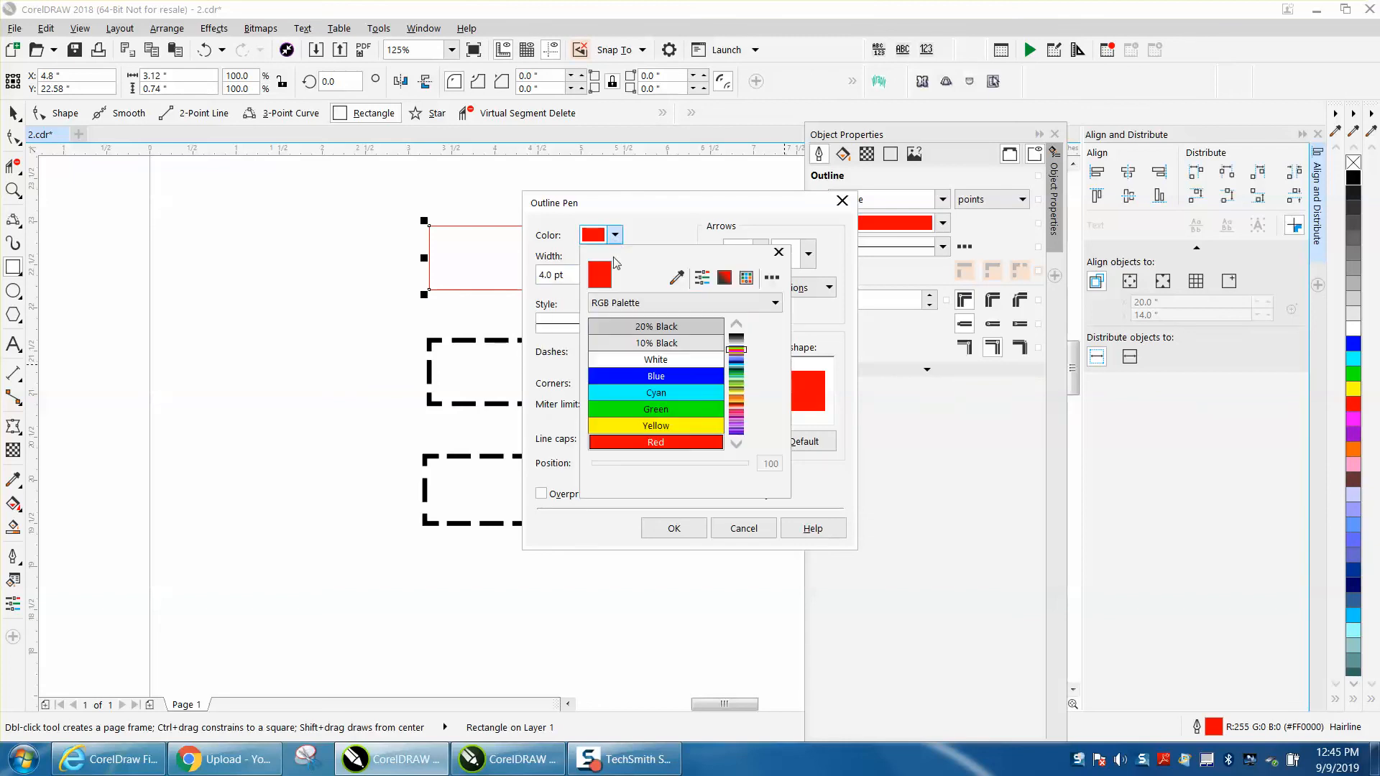
left_click(734, 330)
left_click(734, 329)
left_click(734, 329)
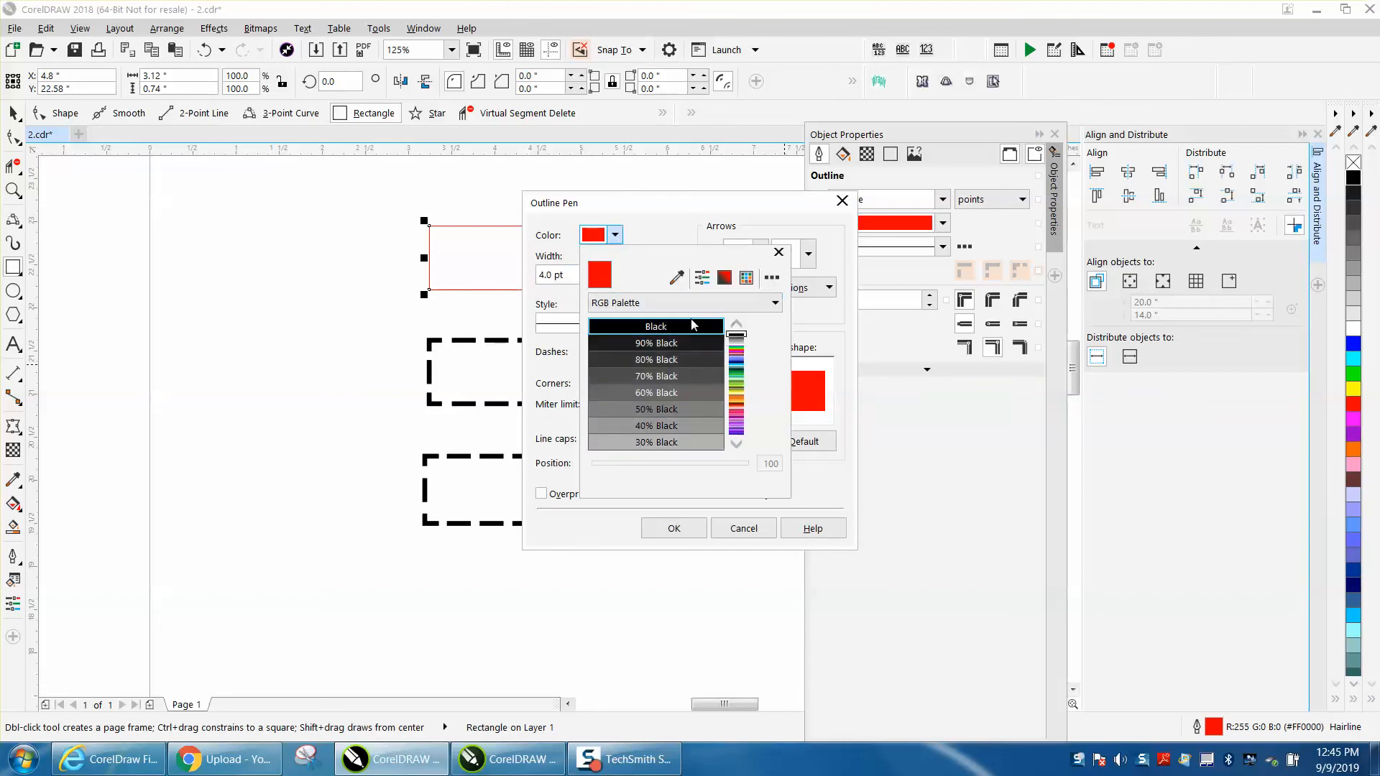
left_click(674, 330)
left_click(658, 528)
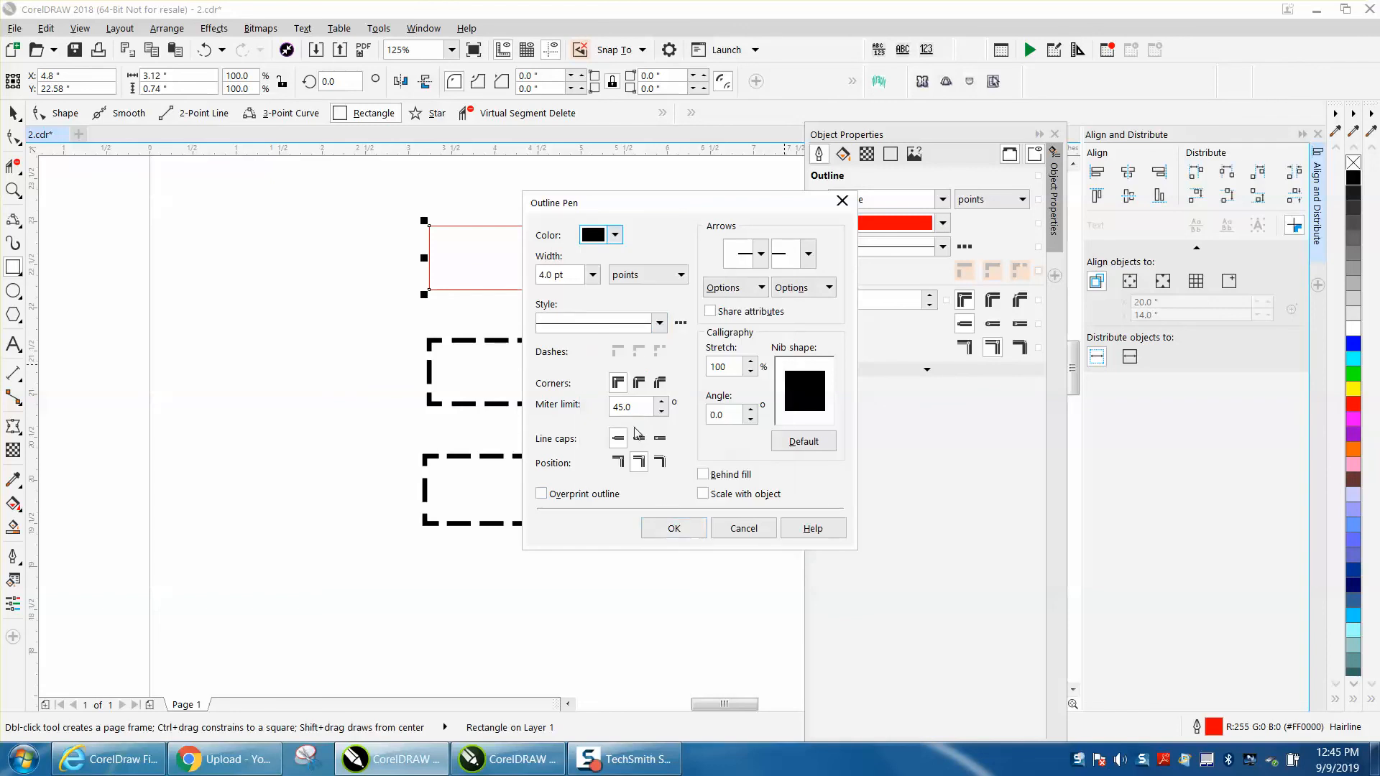
Step: Choose an evenly spaced long-dash line style for the new rectangle's outline and apply the outline settings
left_click(658, 320)
scroll(679, 367, "down", 5)
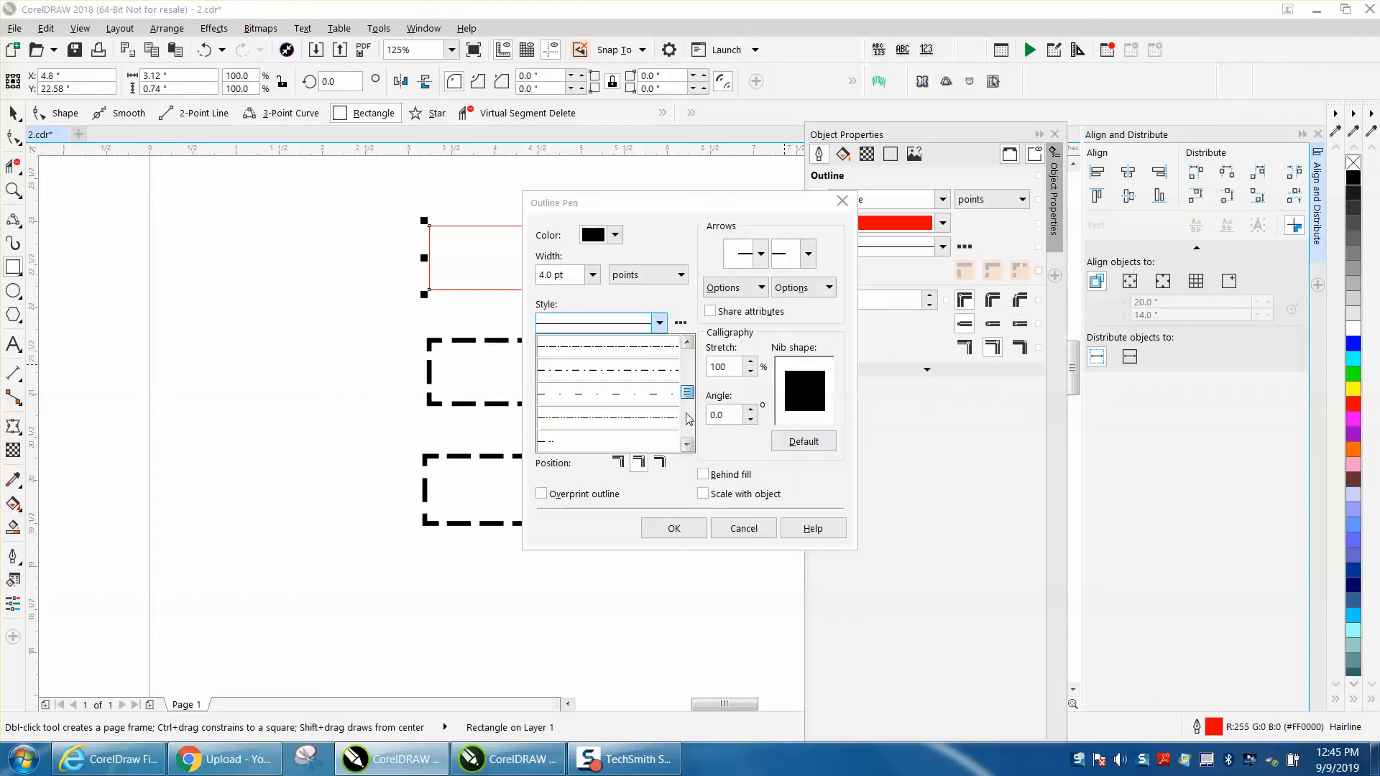
left_click(660, 446)
left_click(673, 528)
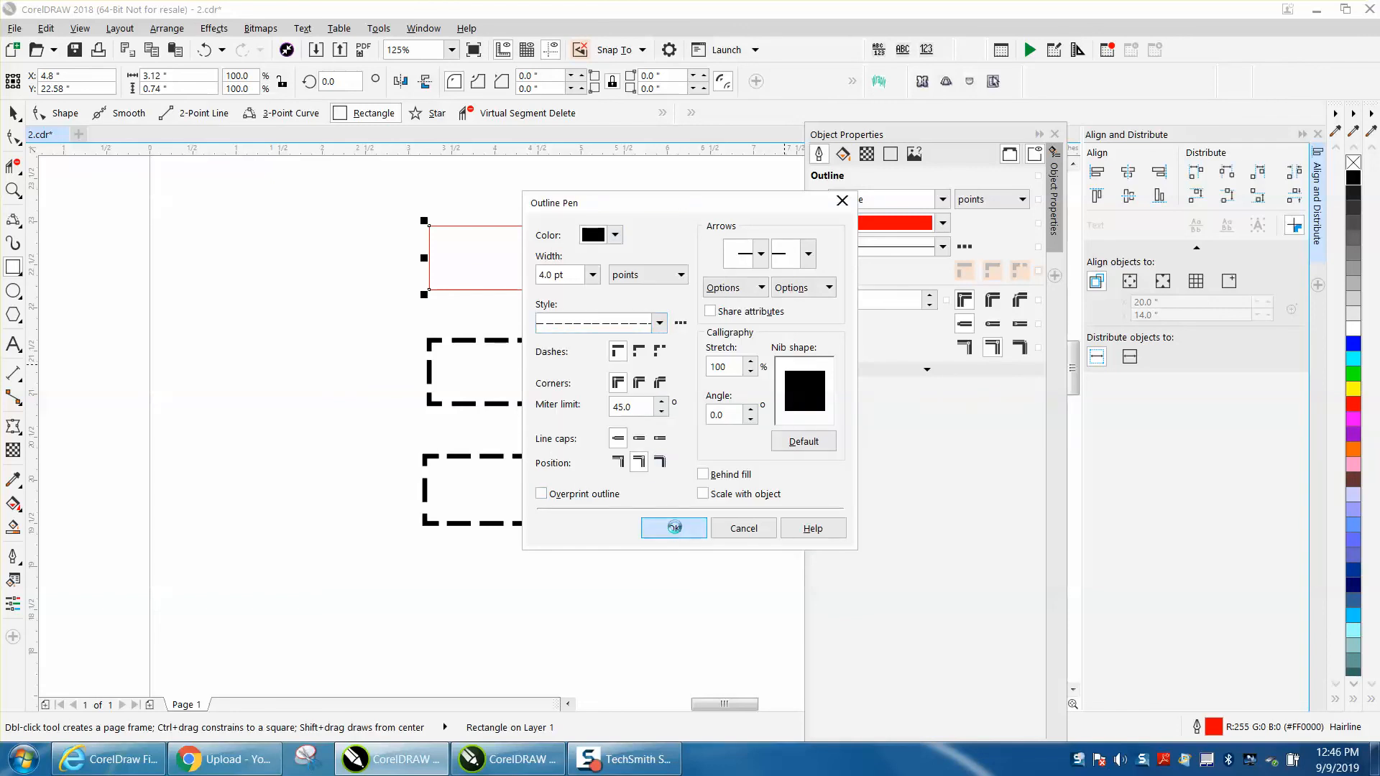
Step: Check the corner dash options of the new dashed rectangle and compare it with the two rectangles below
left_click(768, 336)
left_click(13, 113)
left_click(427, 241)
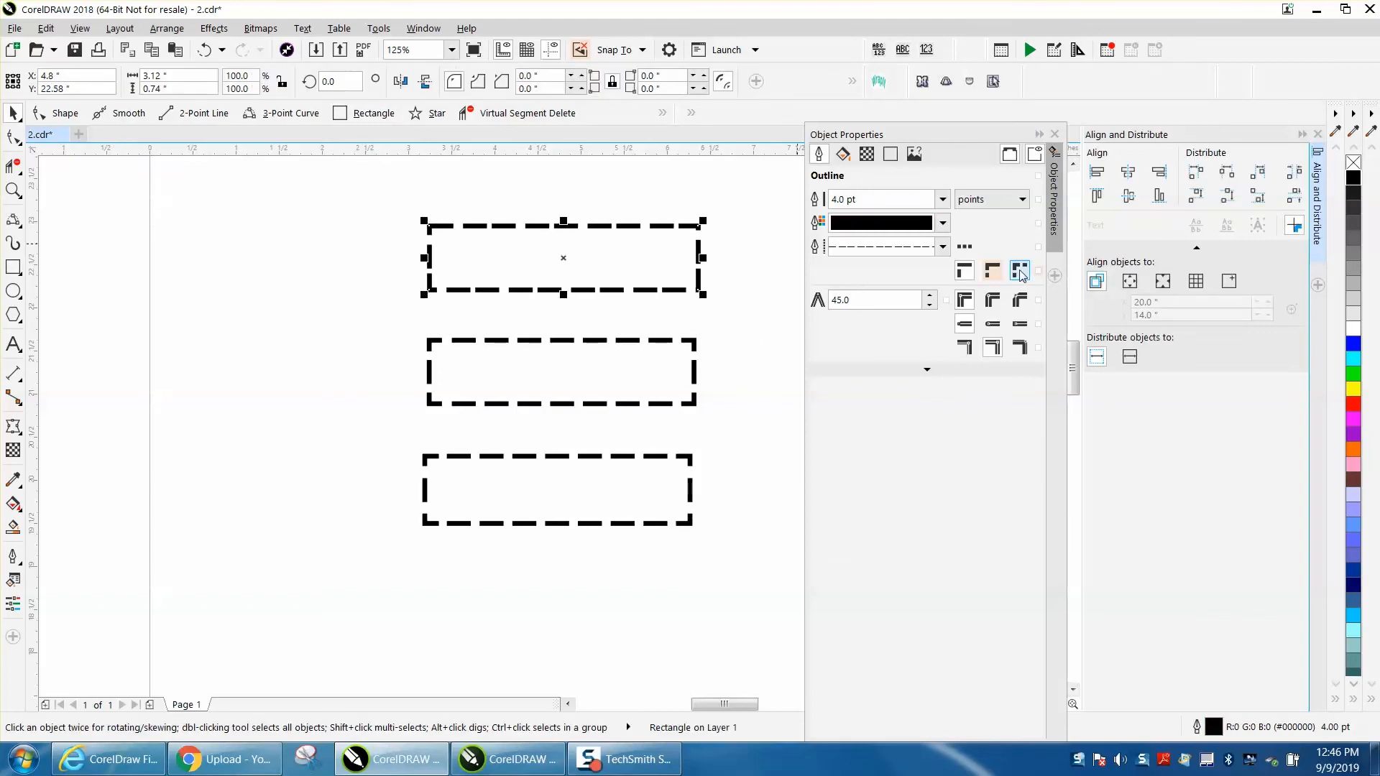
left_click(745, 316)
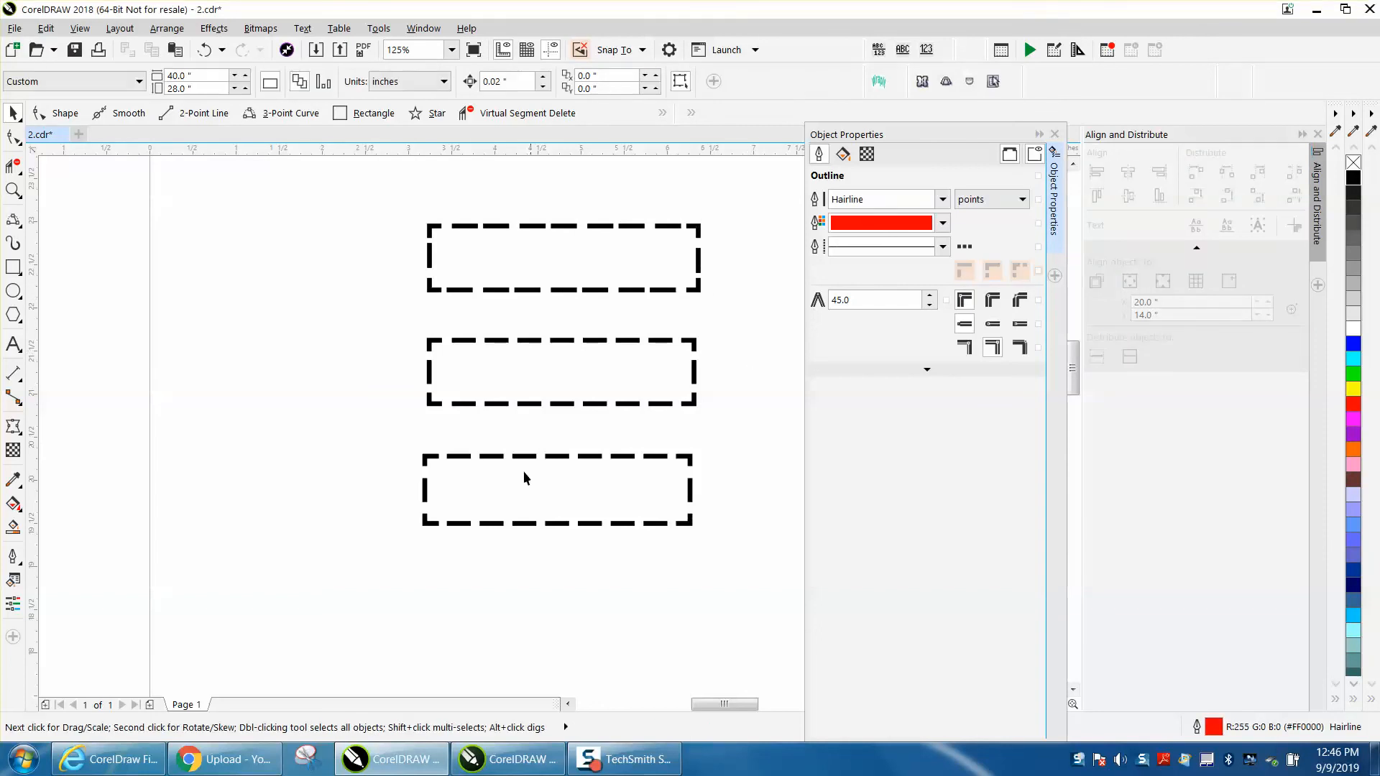
Step: Group the dashes of the lowest rectangle and enlarge the group proportionally to about 5.04 by 1.35 inches
left_click_drag(439, 487, 768, 567)
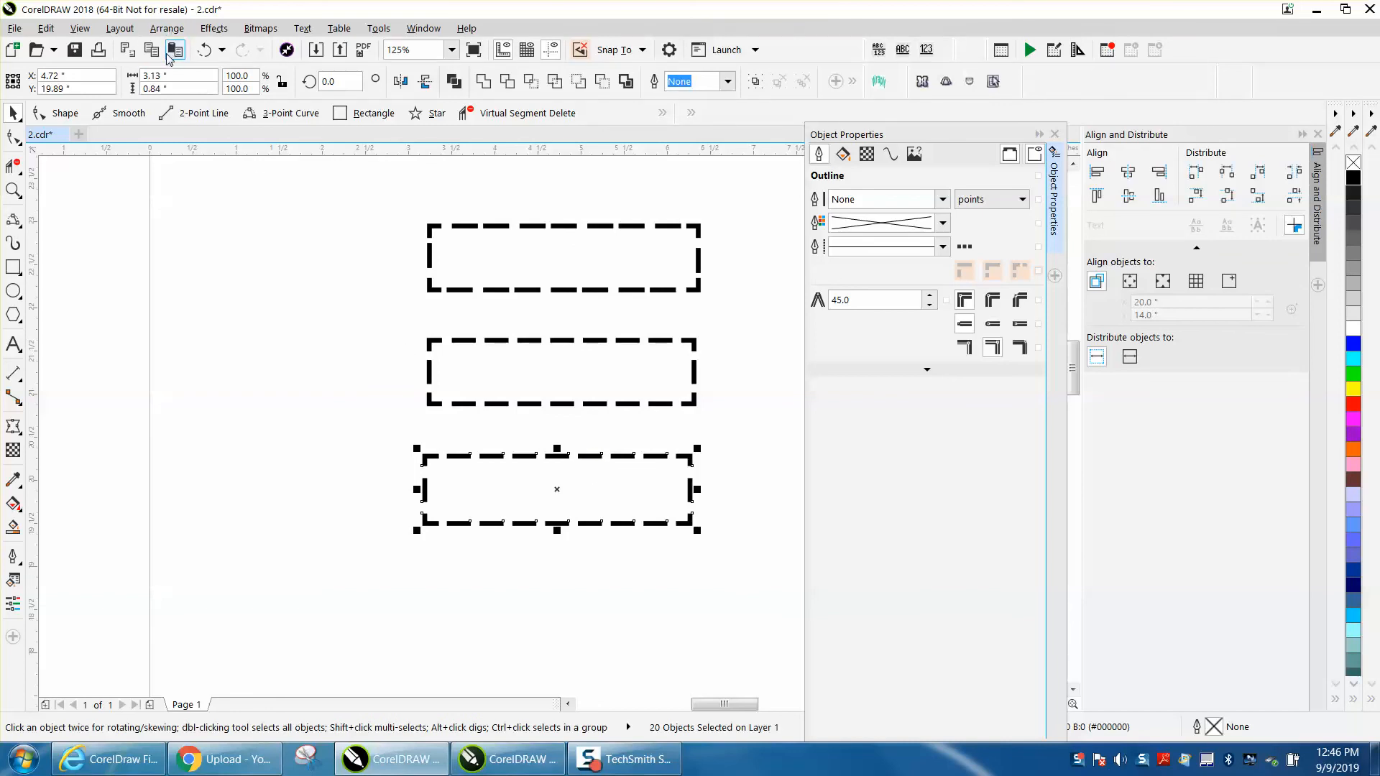
key("ctrl+g")
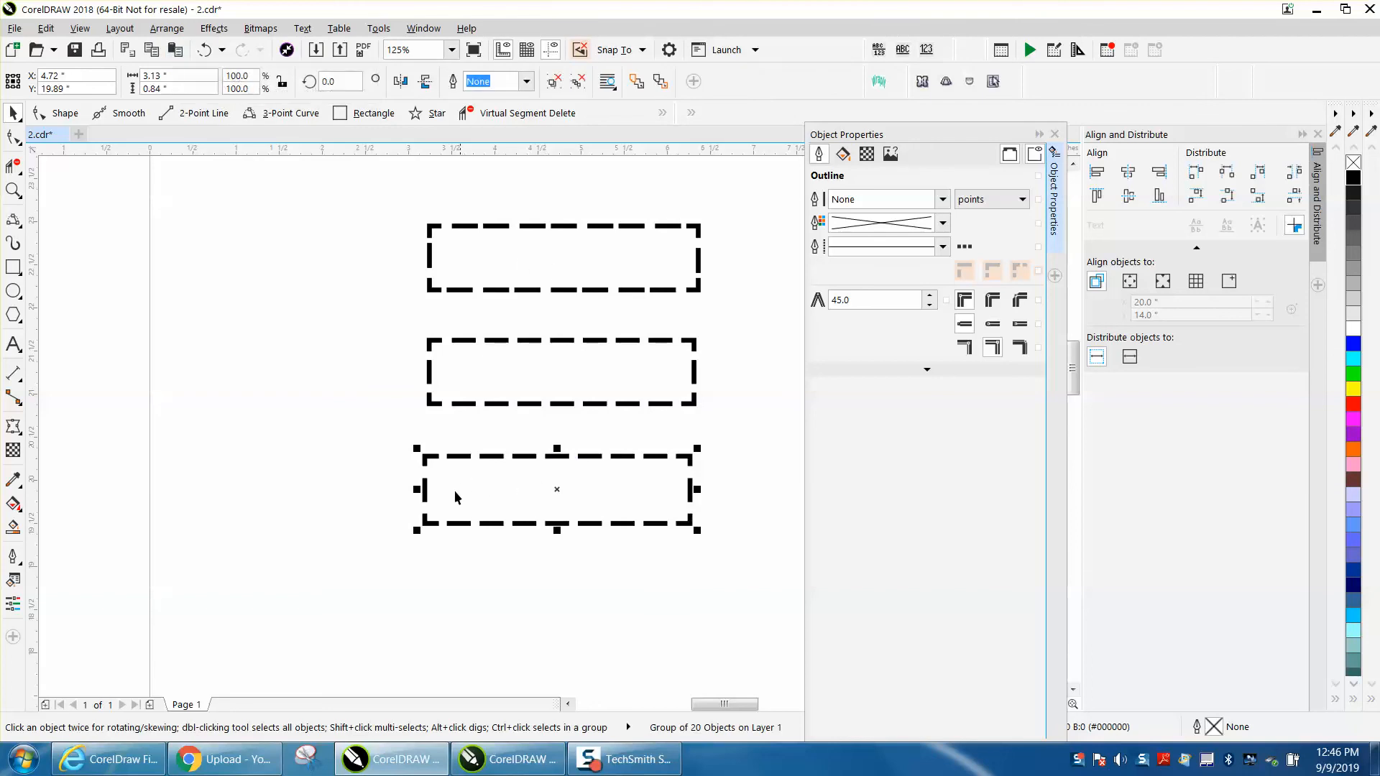
left_click_drag(419, 529, 300, 572)
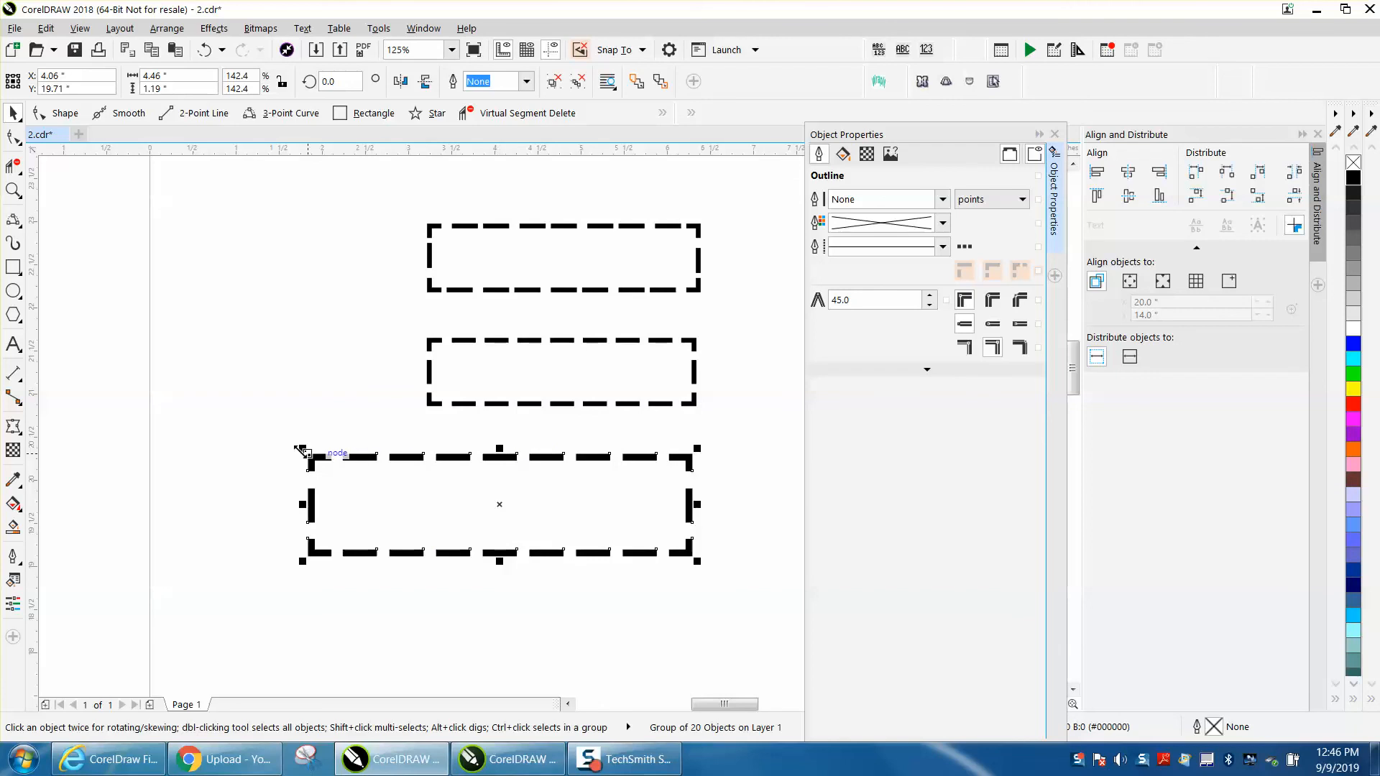
left_click_drag(301, 449, 261, 405)
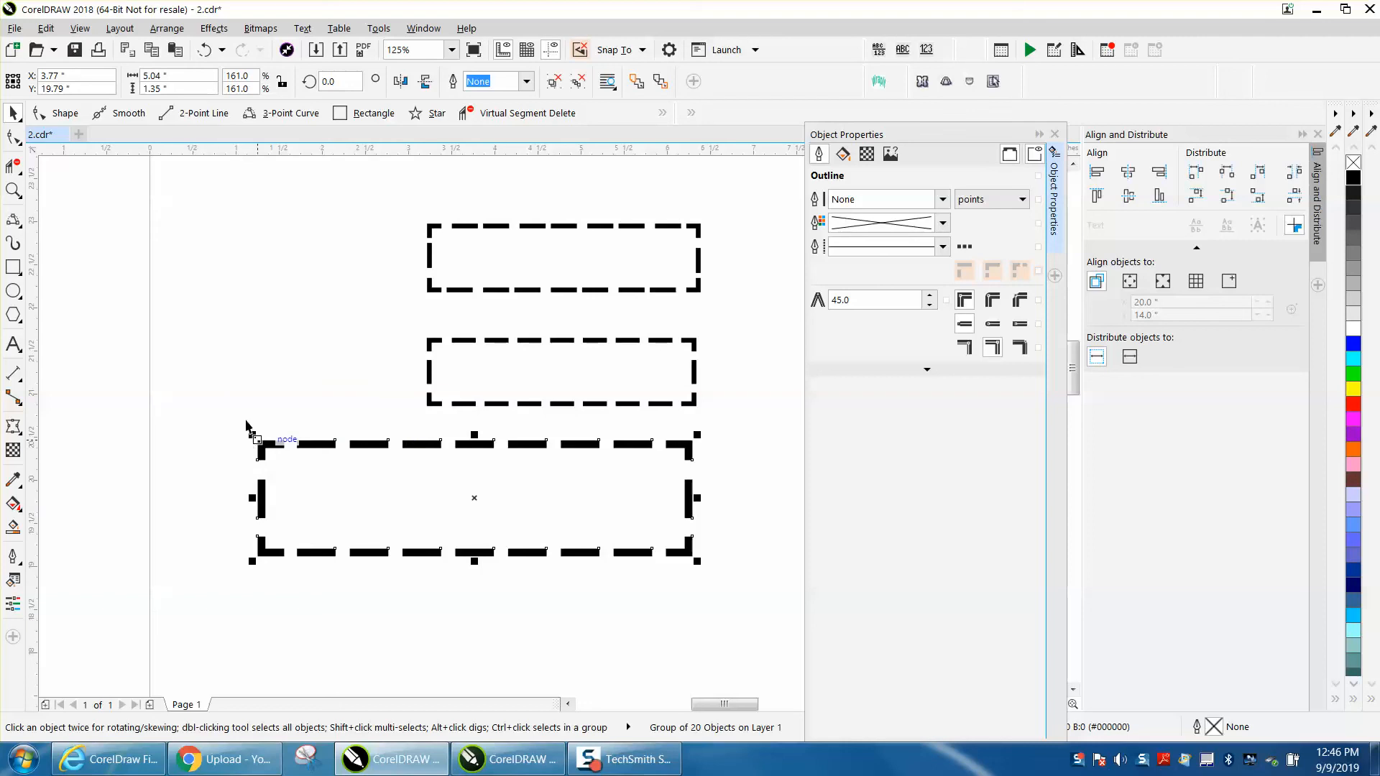
Step: Try stretching only the dash group's height to about 2.48 inches, and undo the stretch
left_click_drag(475, 436, 475, 338)
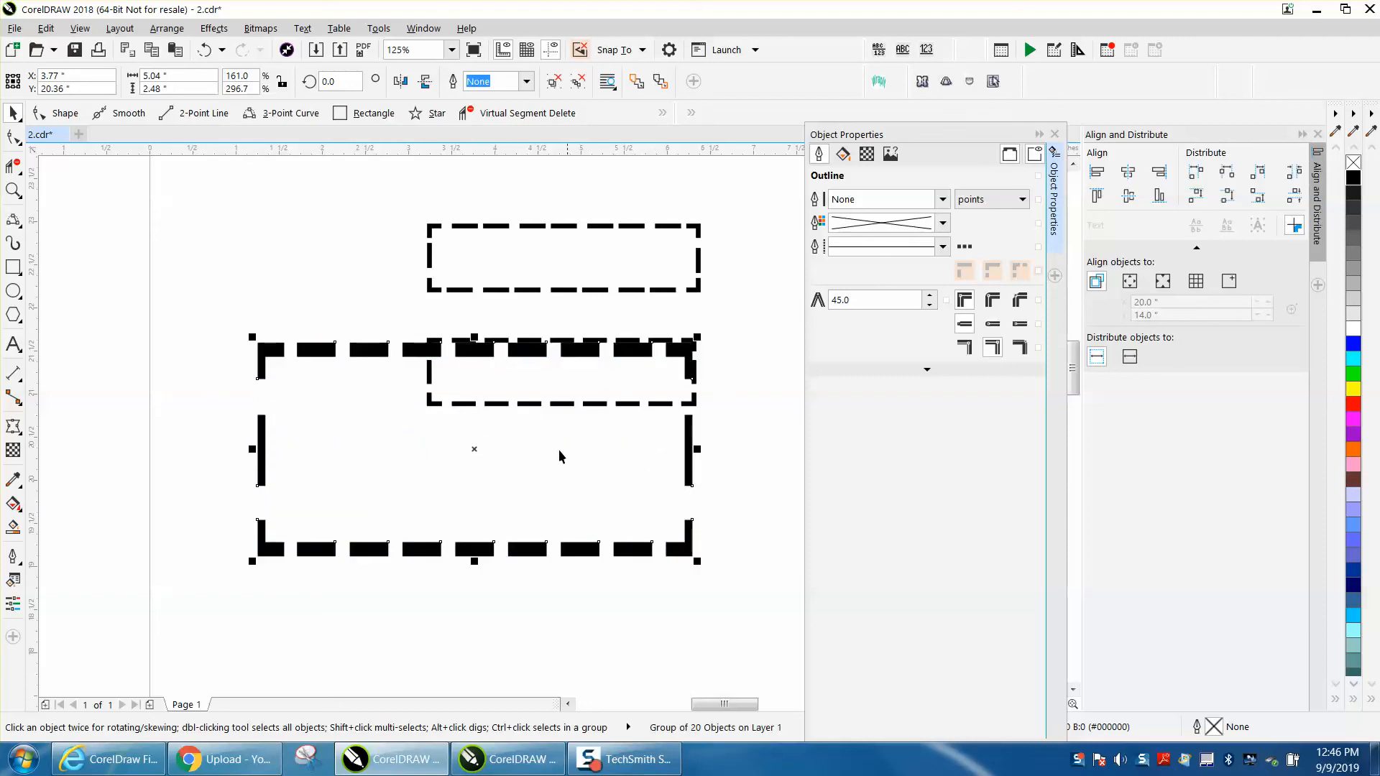
left_click(204, 50)
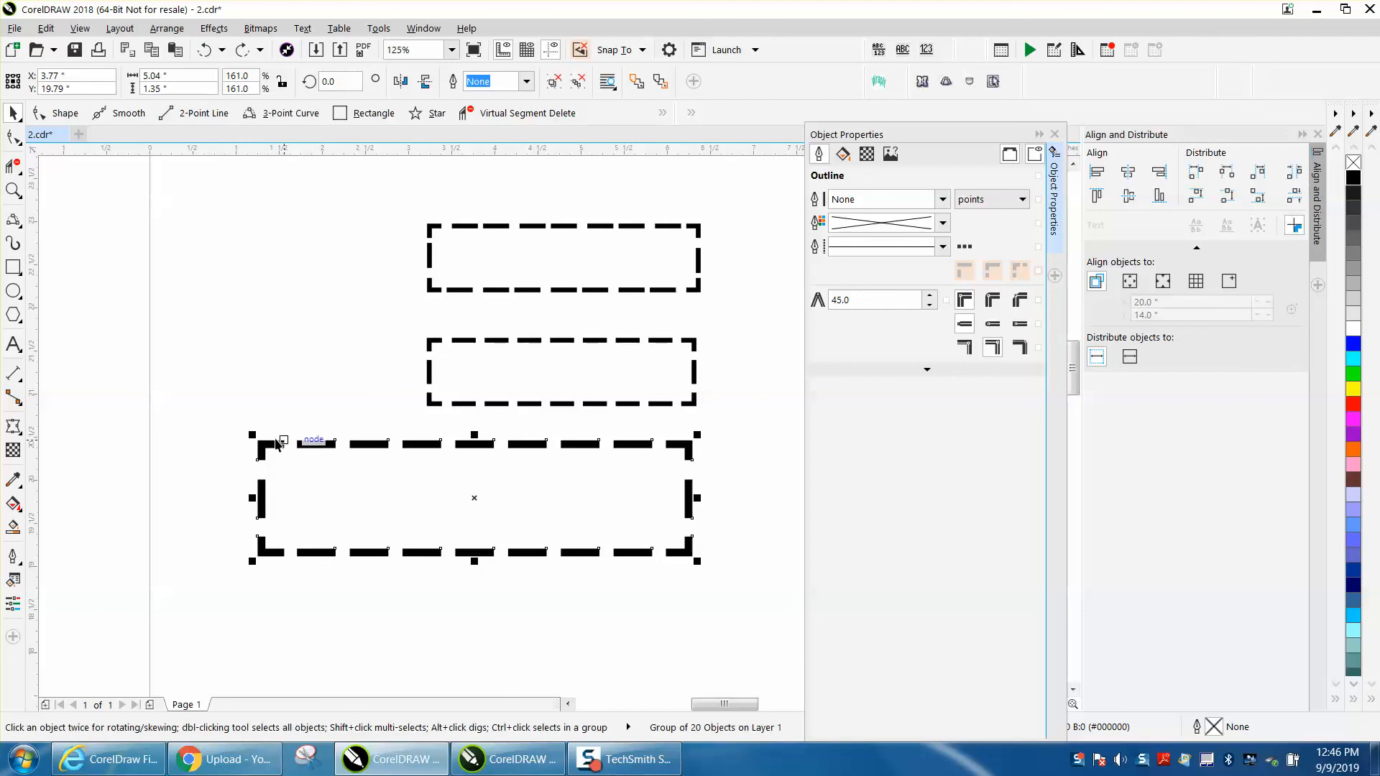
Step: Resize the dash group proportionally to about 2.95 by 0.79 inches and place it just below the middle dashed rectangle
left_click_drag(251, 435, 176, 380)
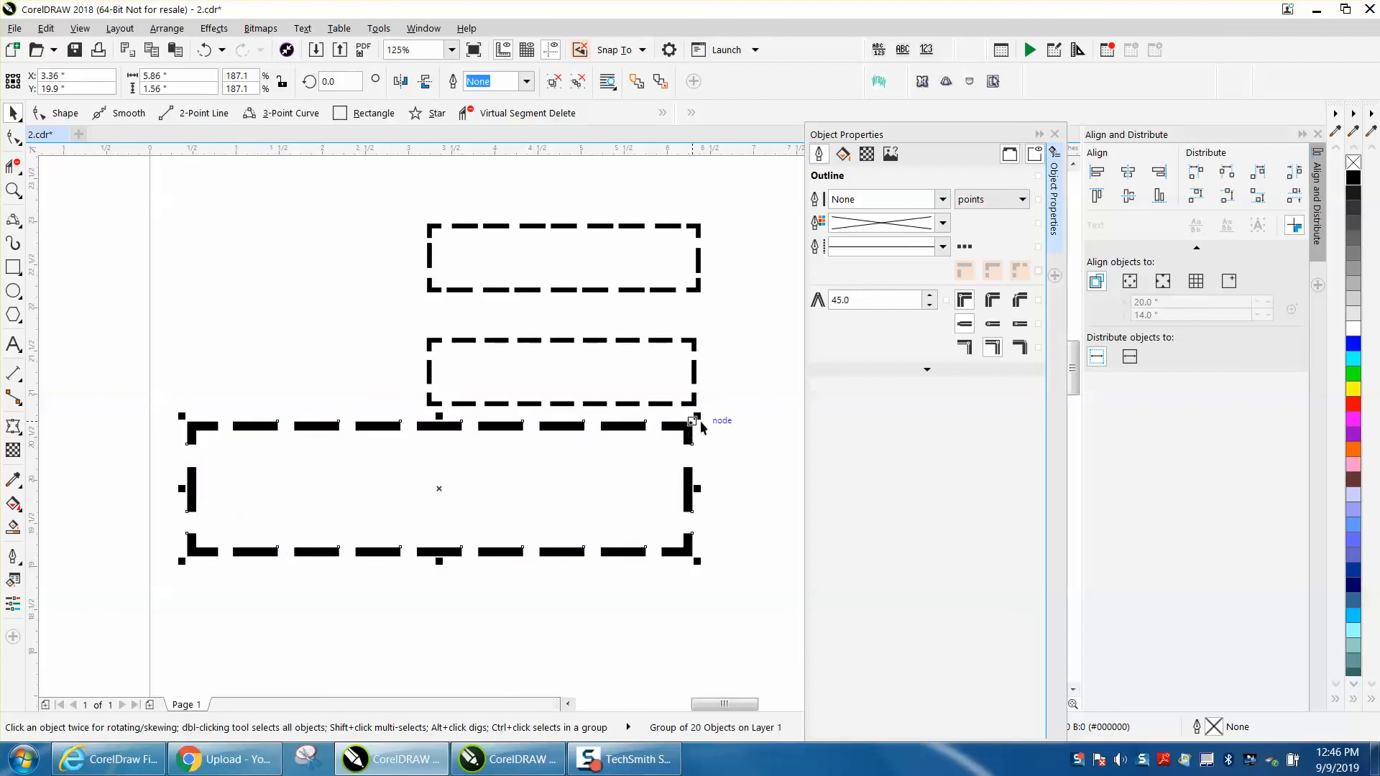
left_click_drag(694, 420, 468, 491)
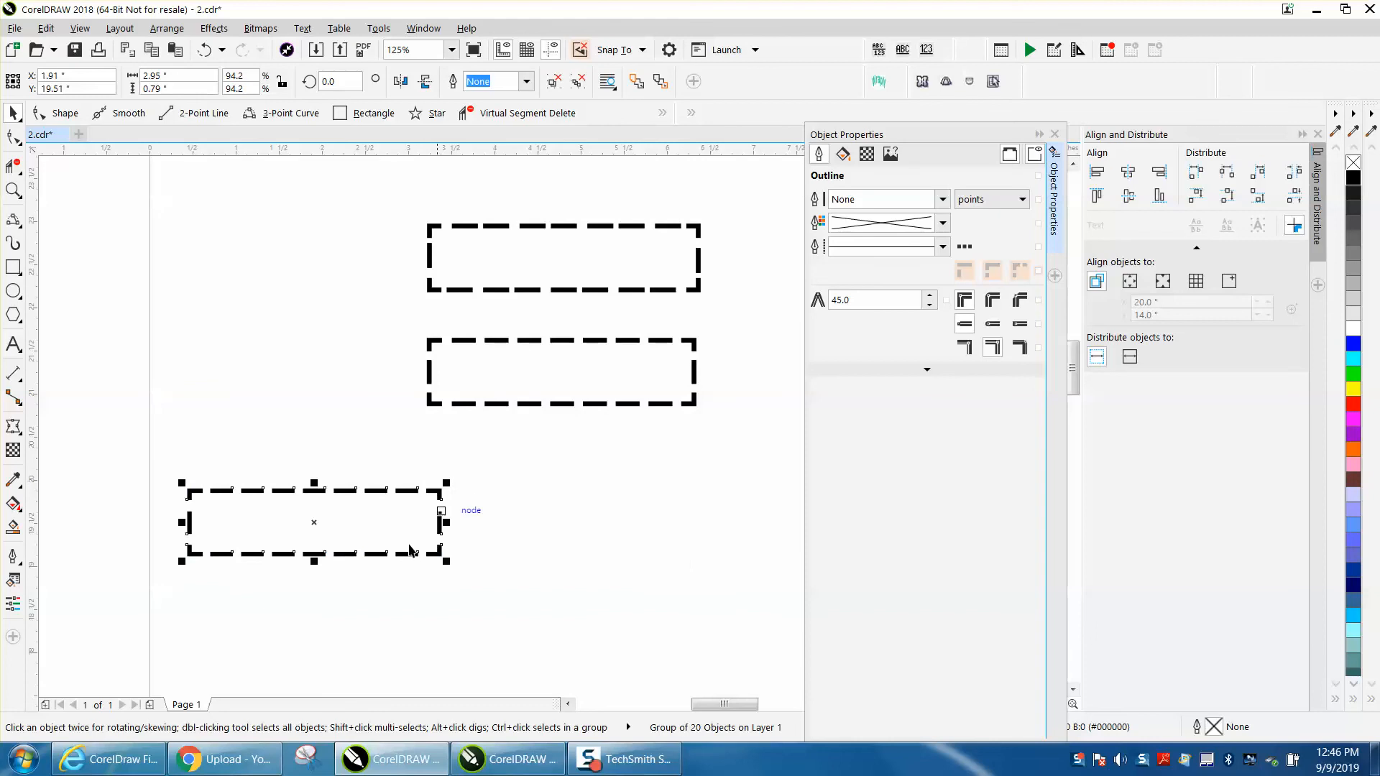
left_click_drag(319, 527, 564, 460)
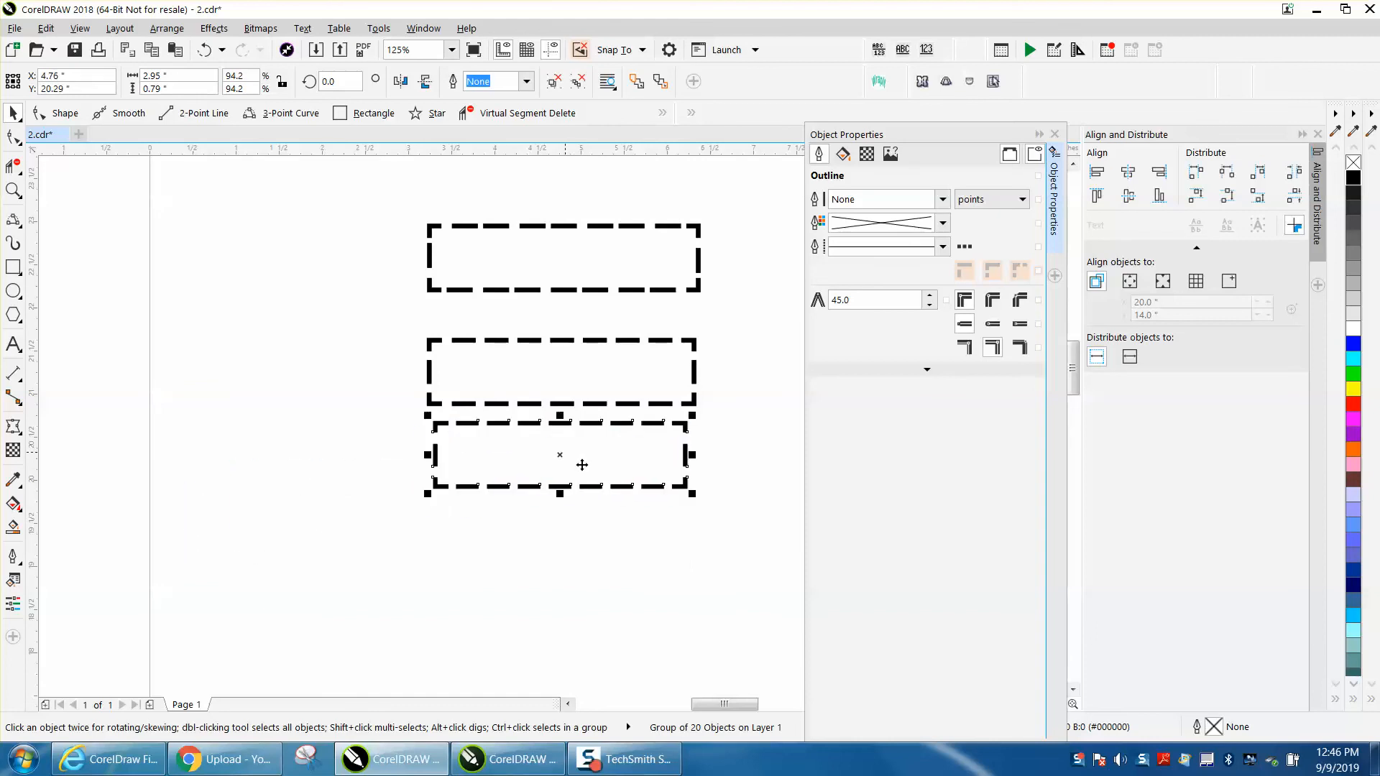